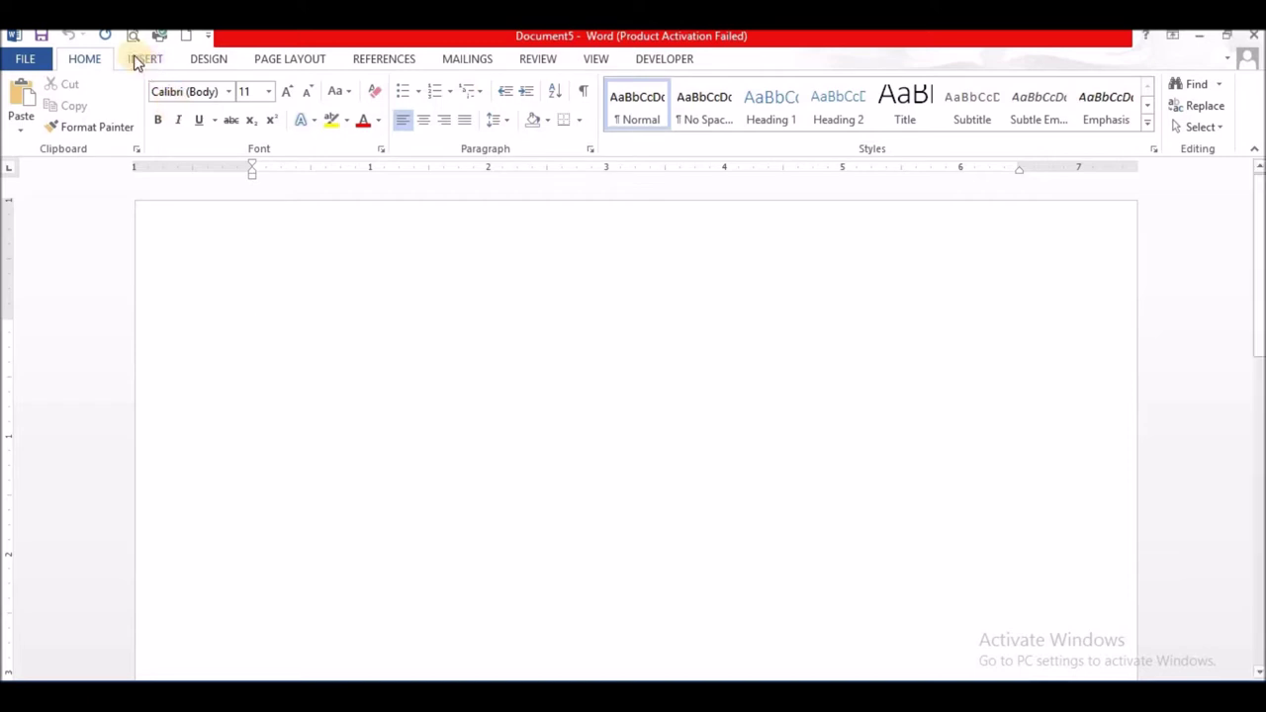
- Insert a Blank header, delete its [Type here] placeholder, and add empty lines to deepen it
click(144, 60)
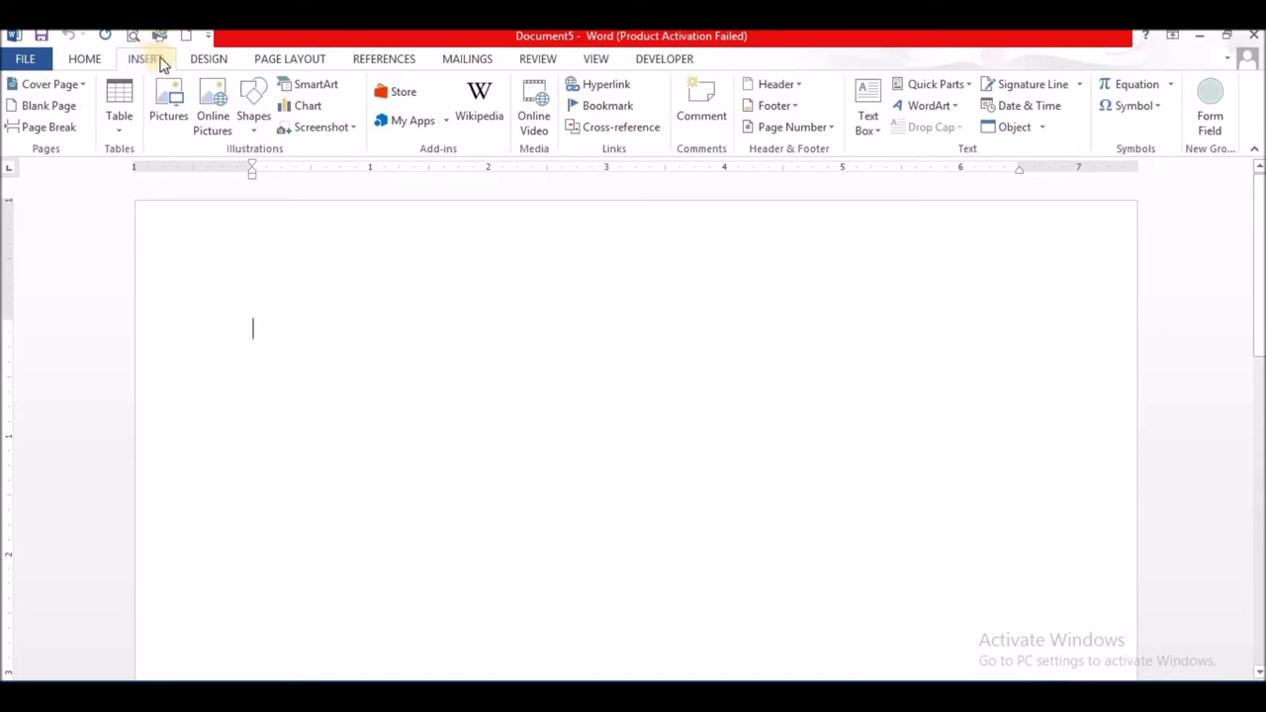
click(769, 84)
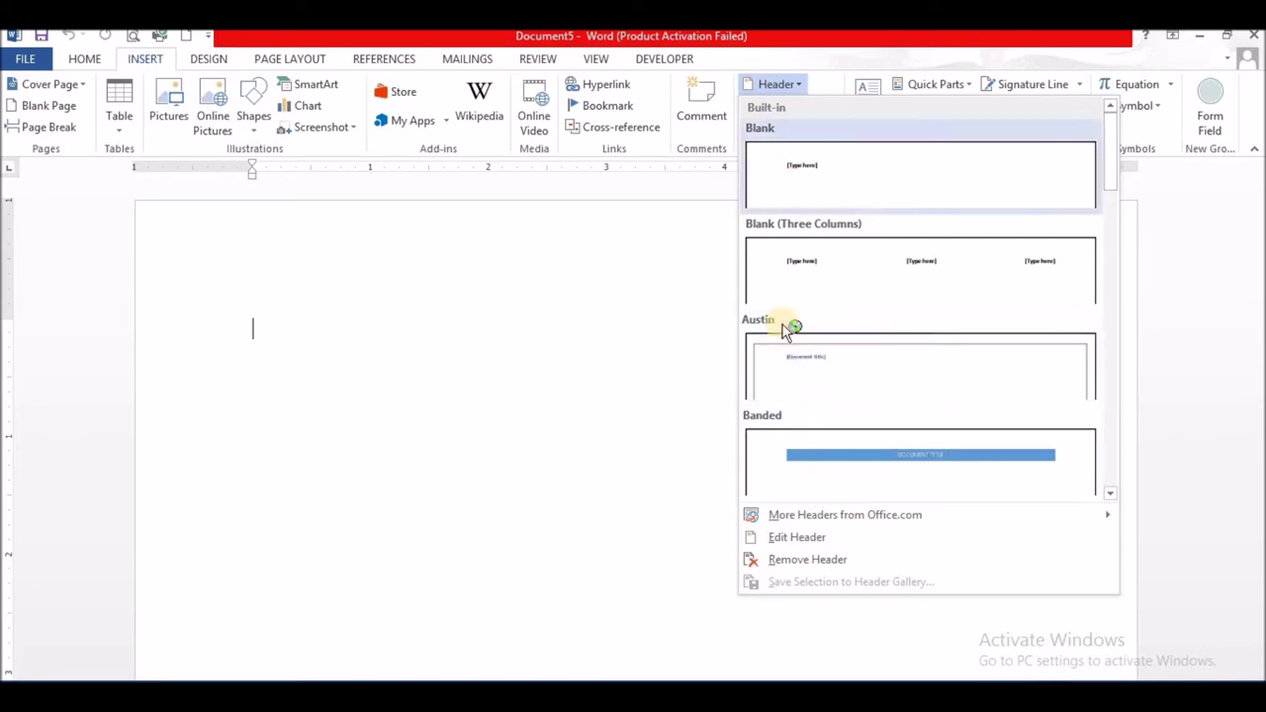
drag(1110, 159, 1110, 147)
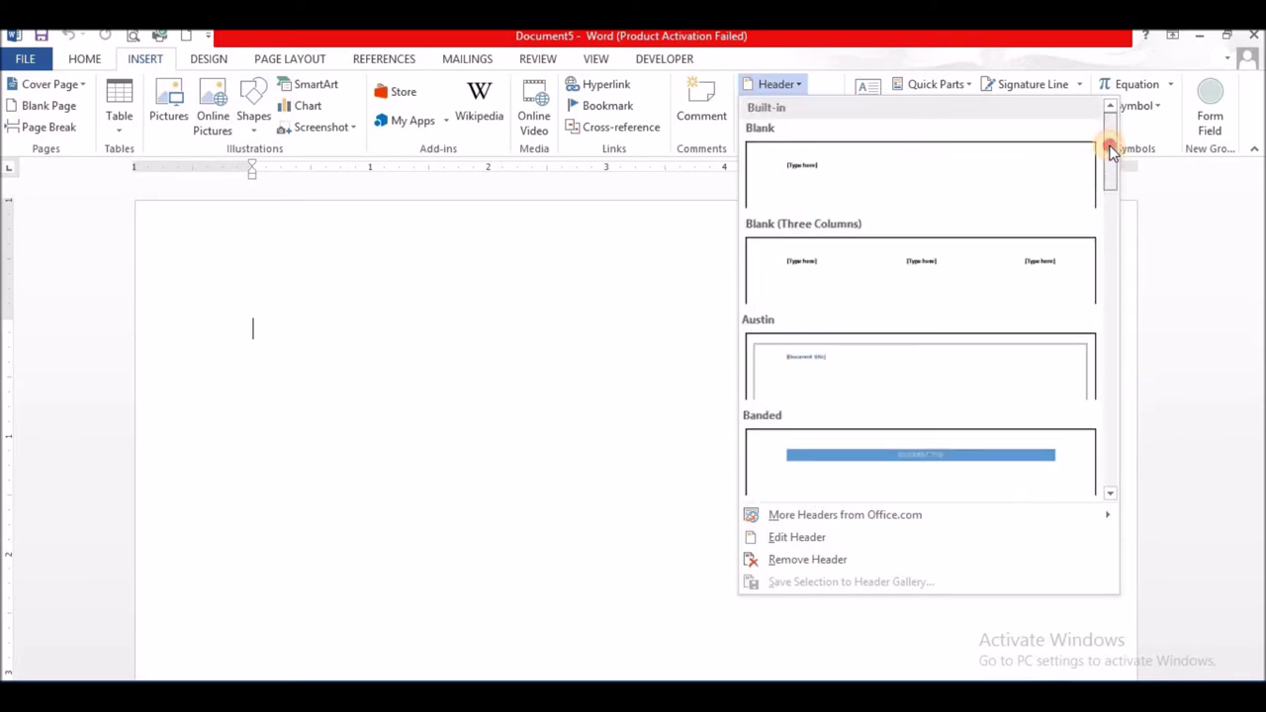
click(870, 181)
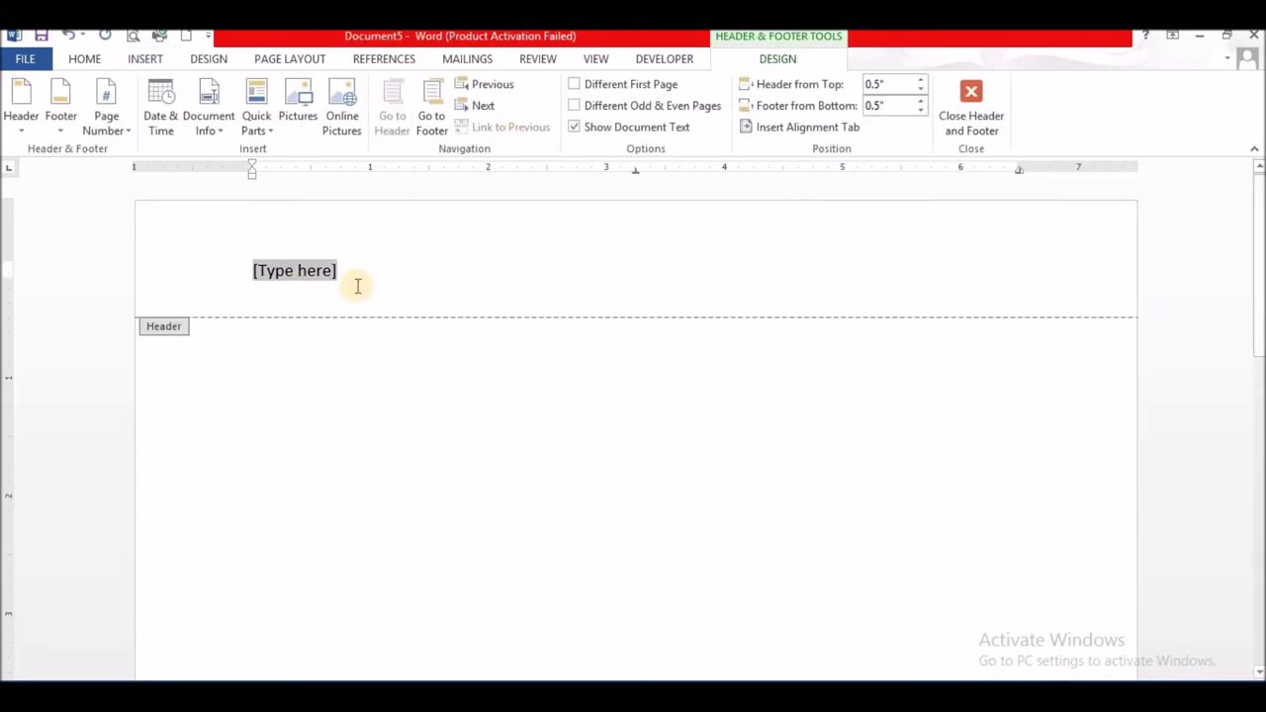
key(Delete)
key(Return)
key(Return)
key(Return)
key(Return)
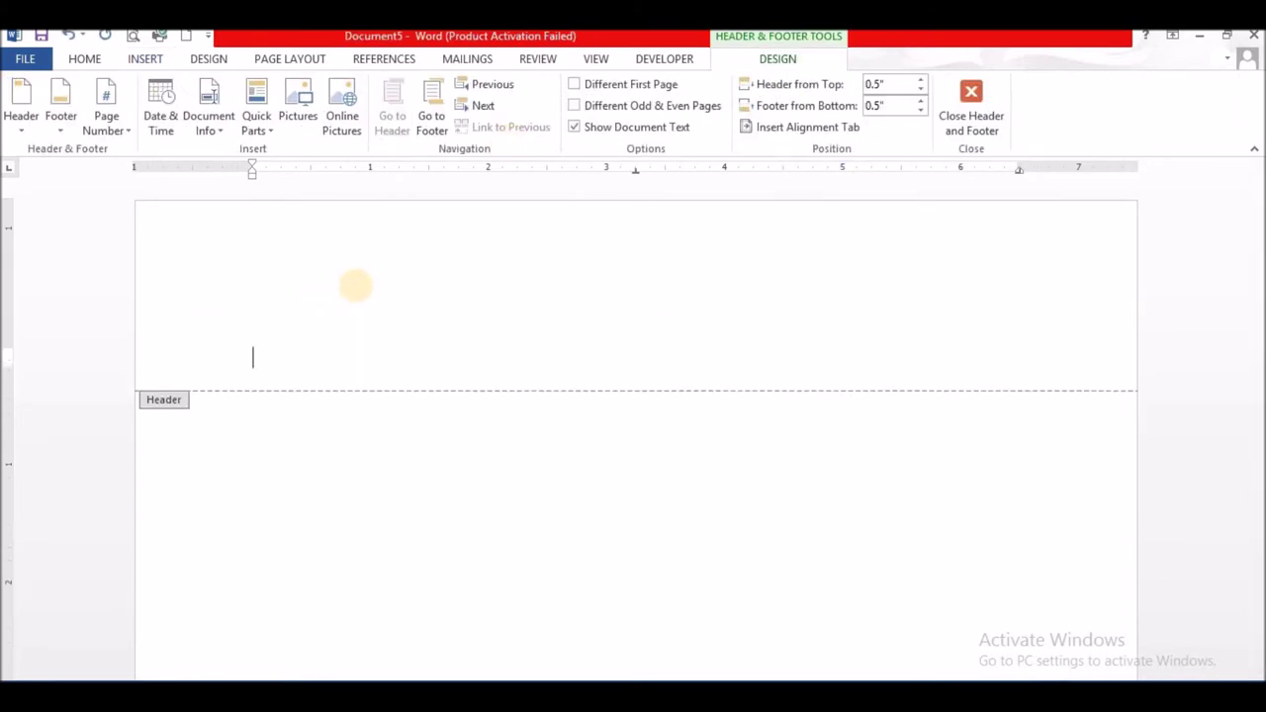
key(Return)
key(Return)
key(Return)
key(Return)
key(Return)
key(Return)
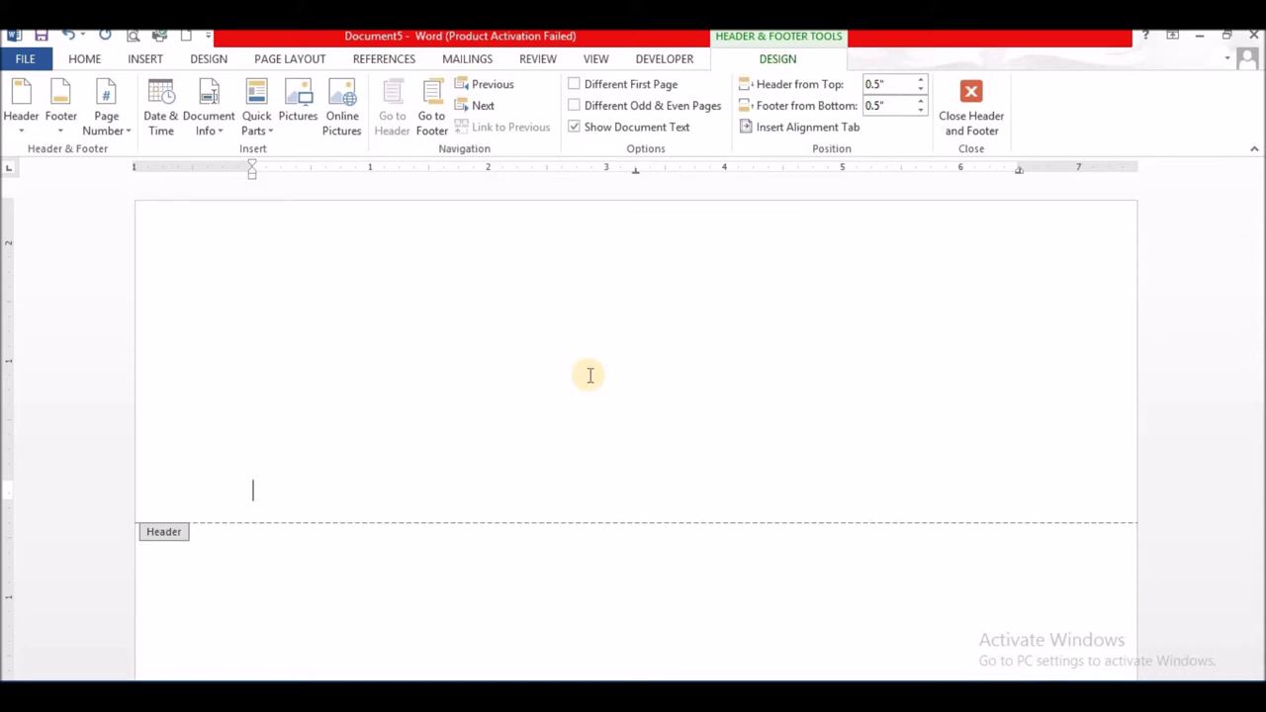
click(144, 58)
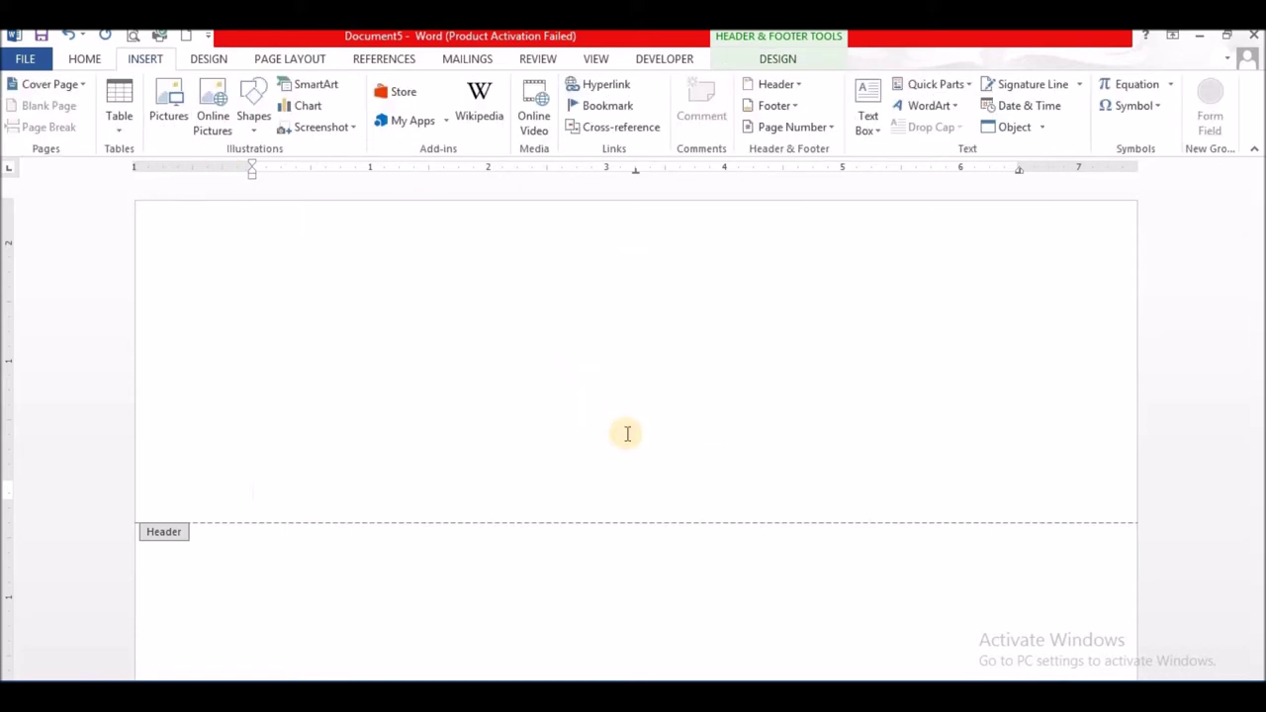
- Insert a black shadowed WordArt at the header's top and replace its text with the person's full name
click(939, 107)
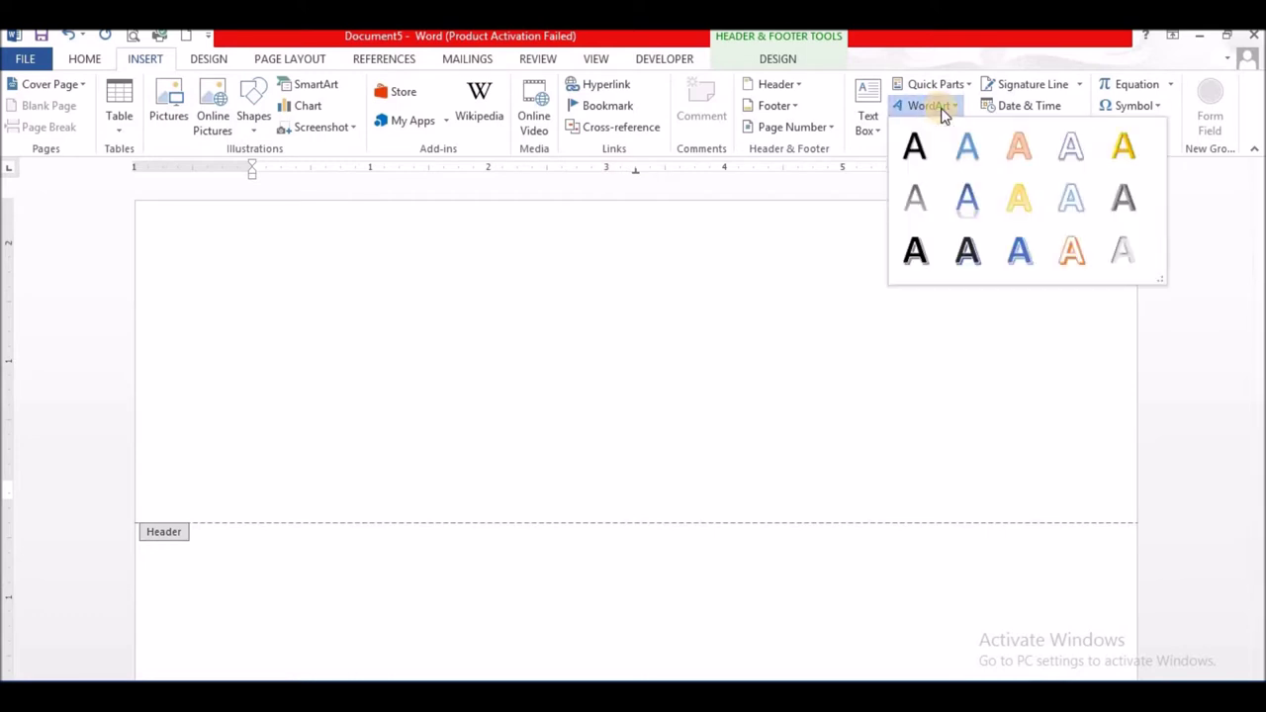
click(908, 265)
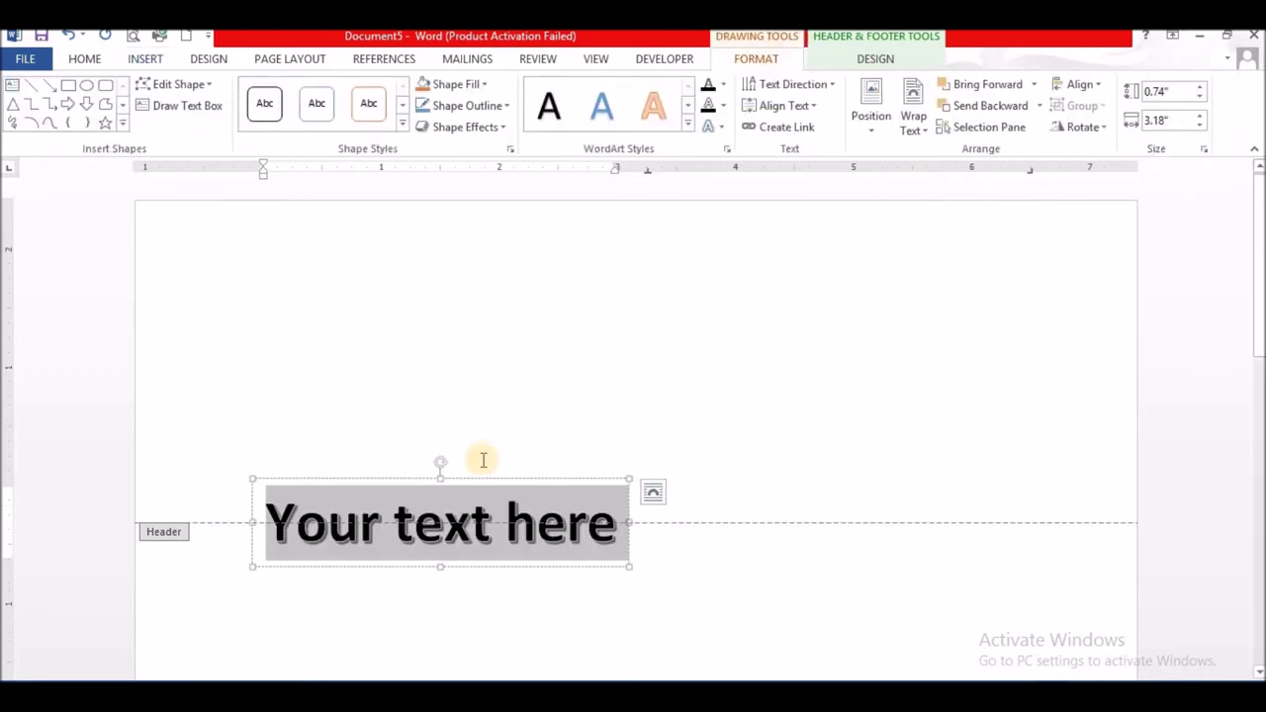
drag(475, 481, 650, 215)
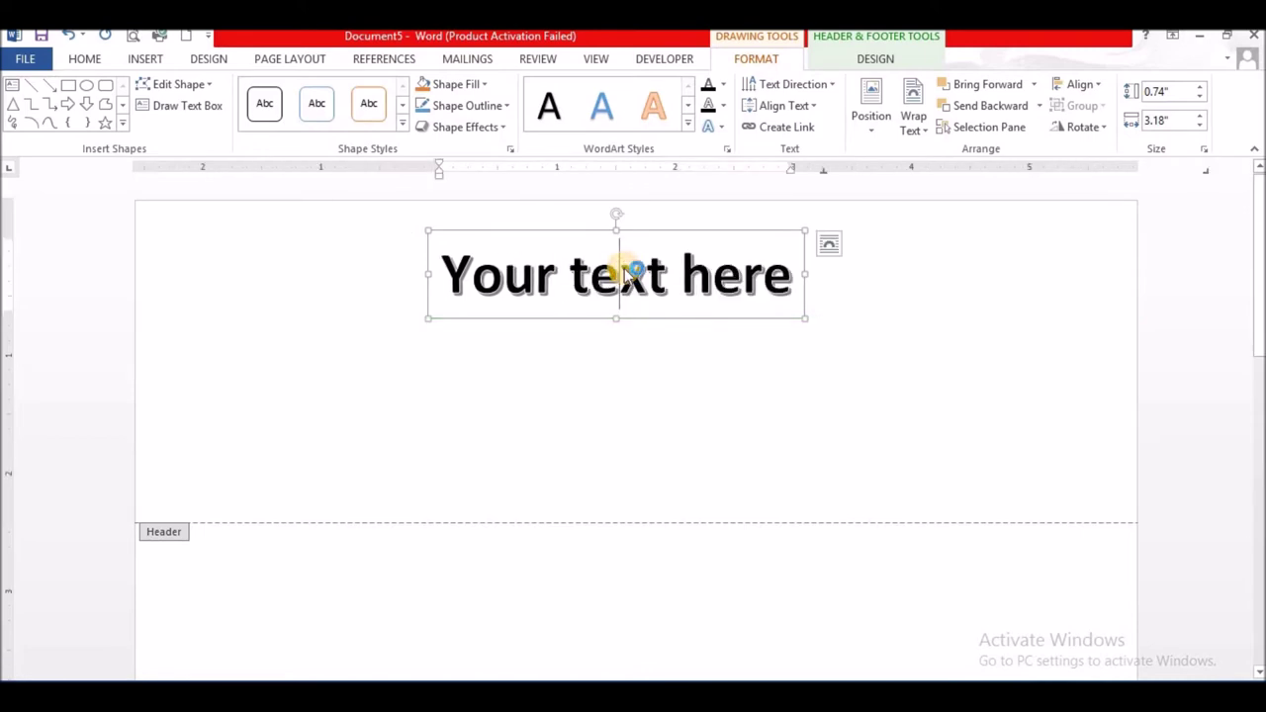
triple_click(623, 268)
text(she)
key(BackSpace)
key(BackSpace)
key(BackSpace)
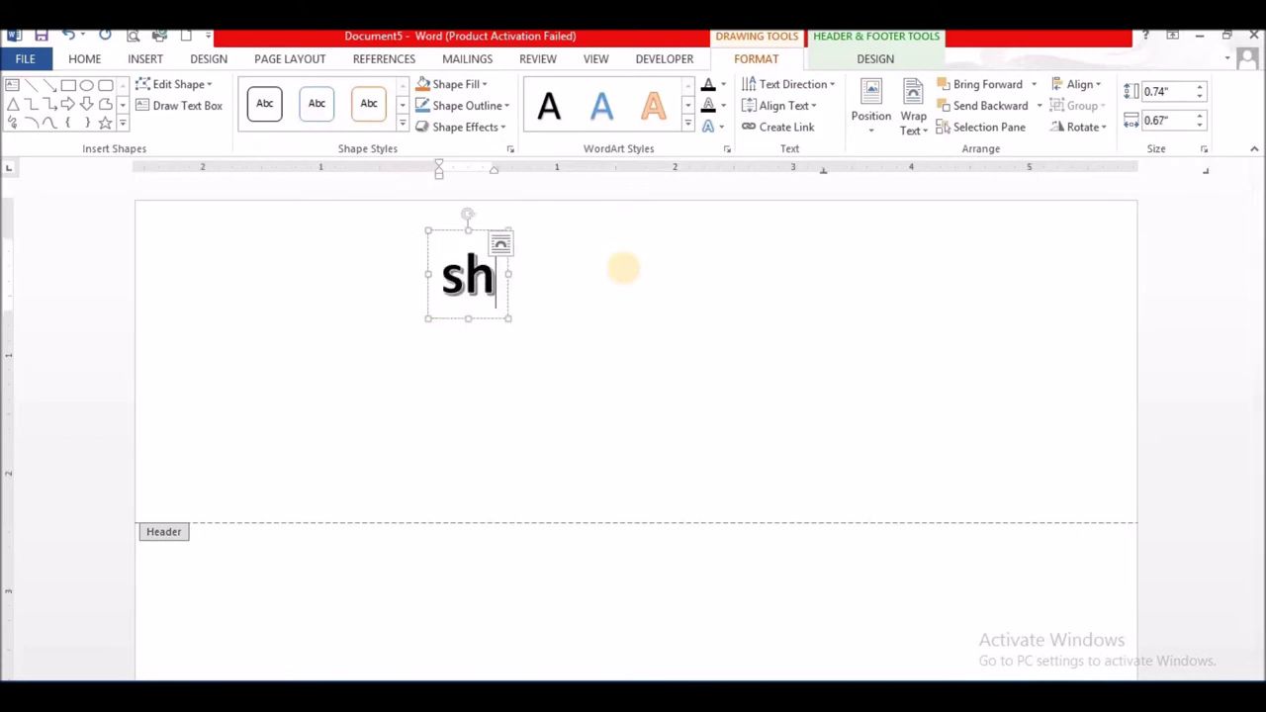
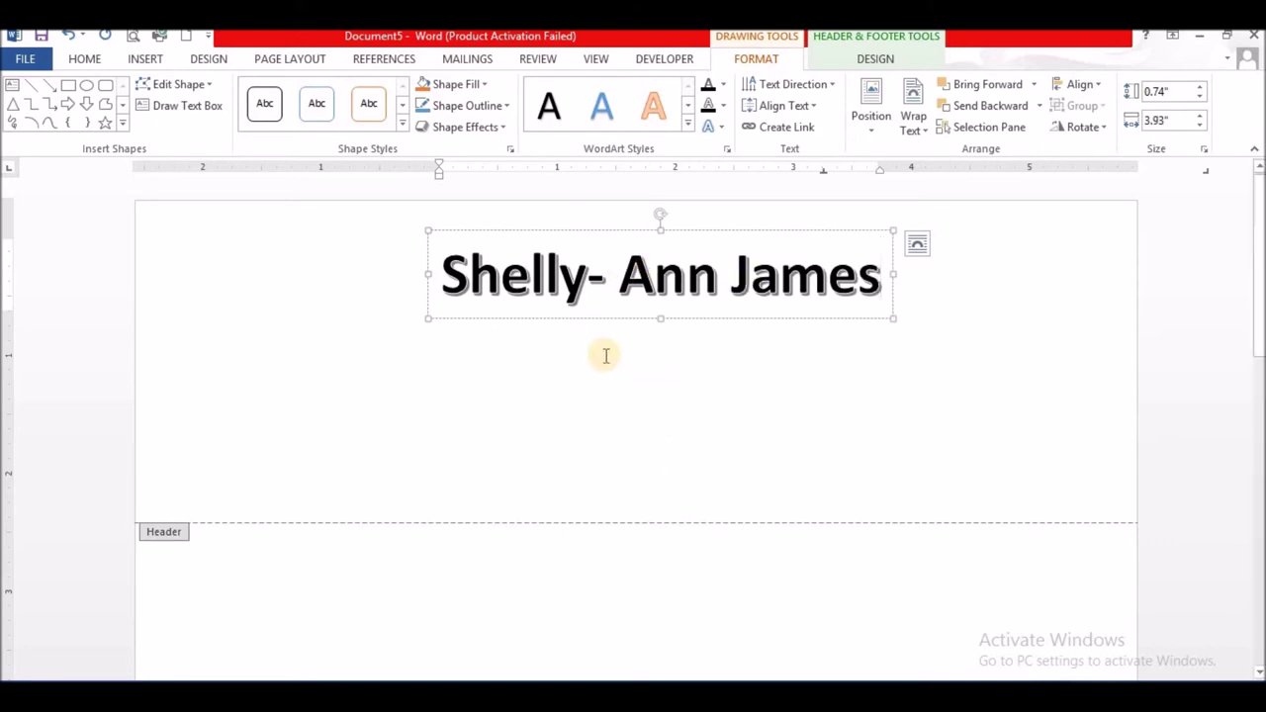
- Move to the centre tab below the name and draw an empty text box there
click(603, 356)
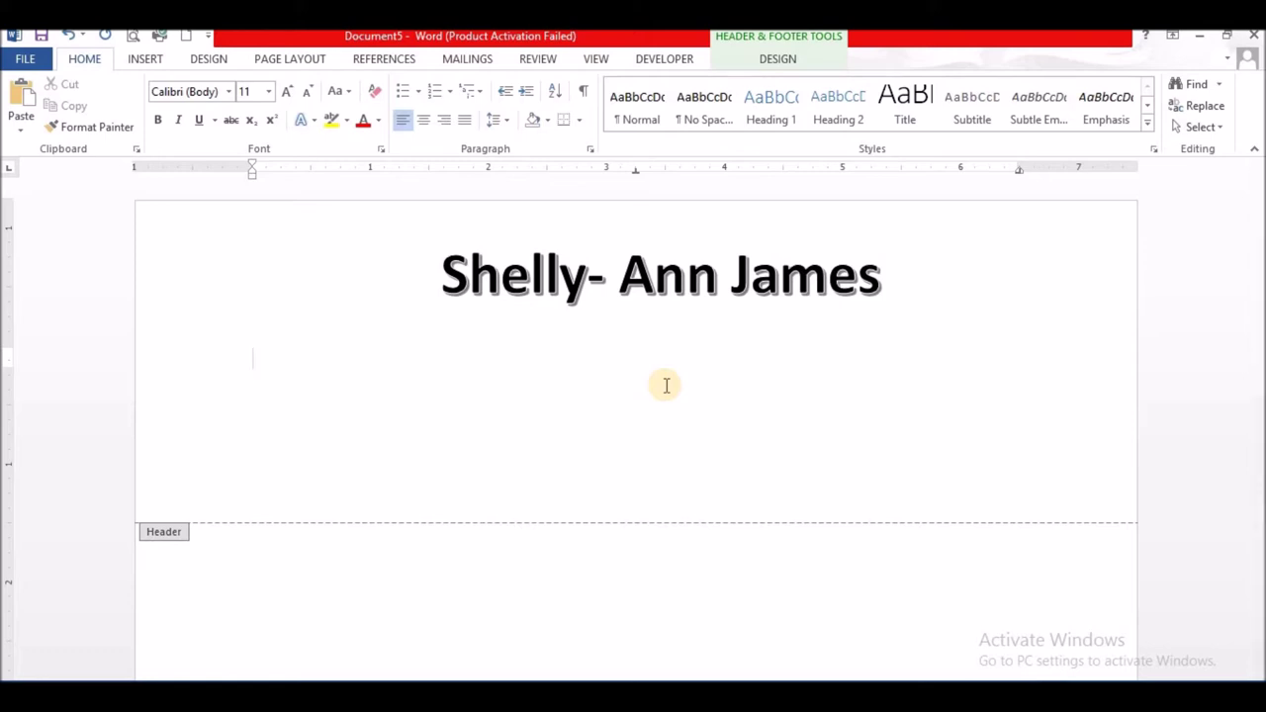
click(486, 328)
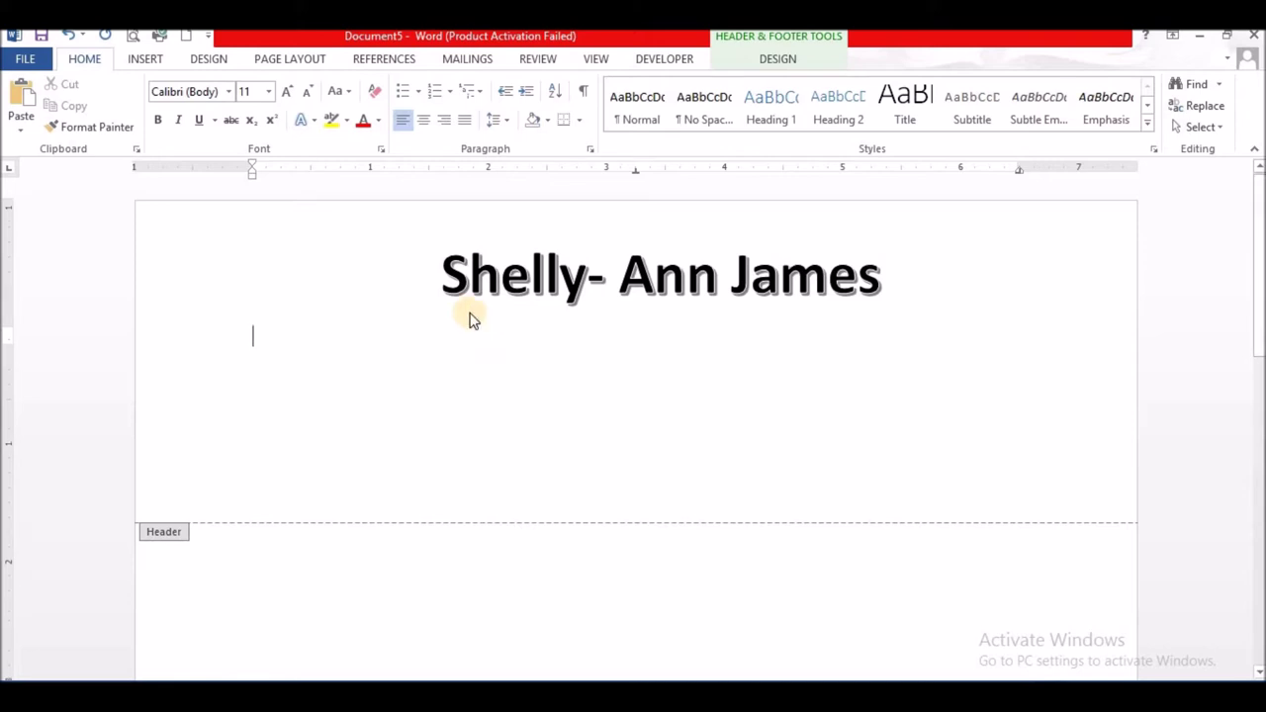
key(Tab)
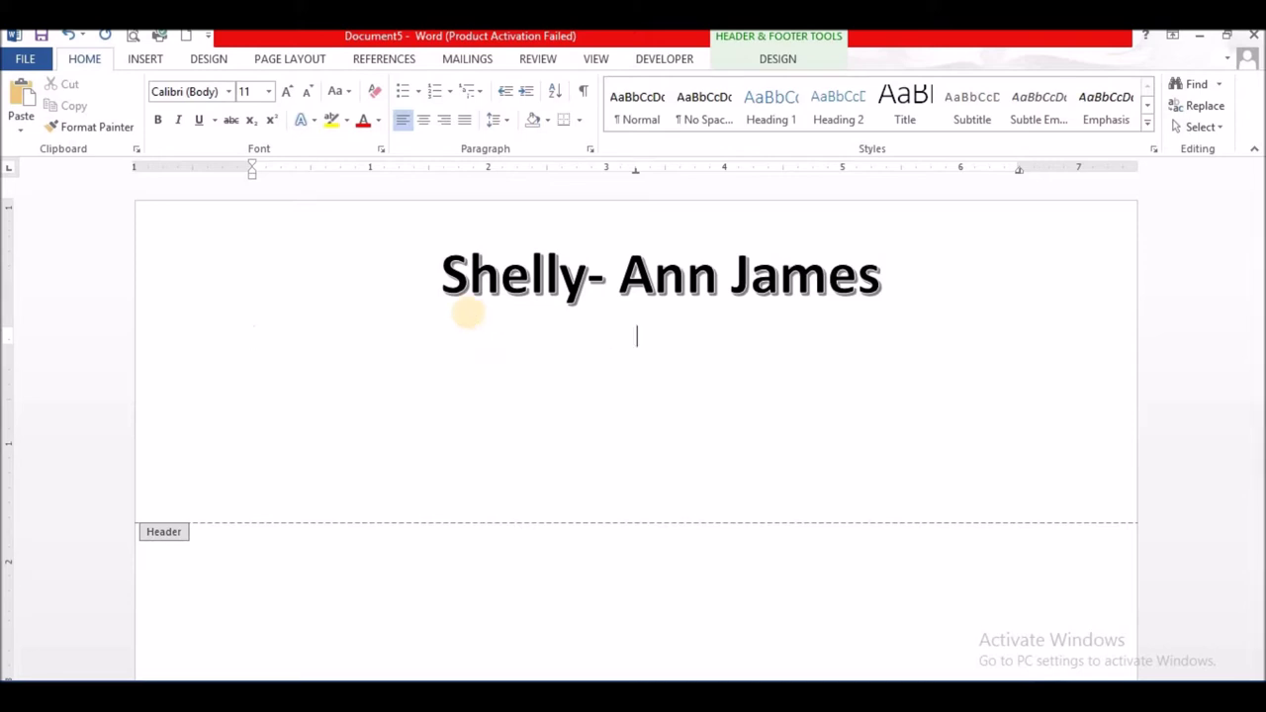
click(146, 60)
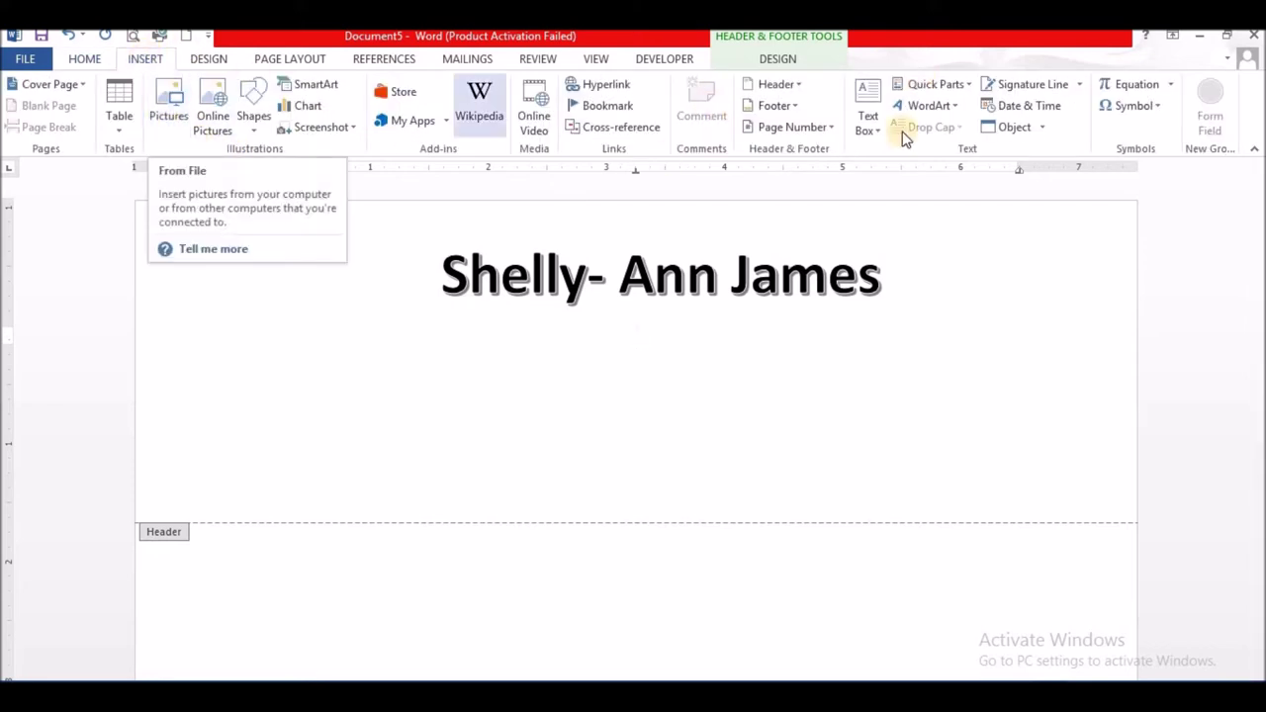
click(872, 130)
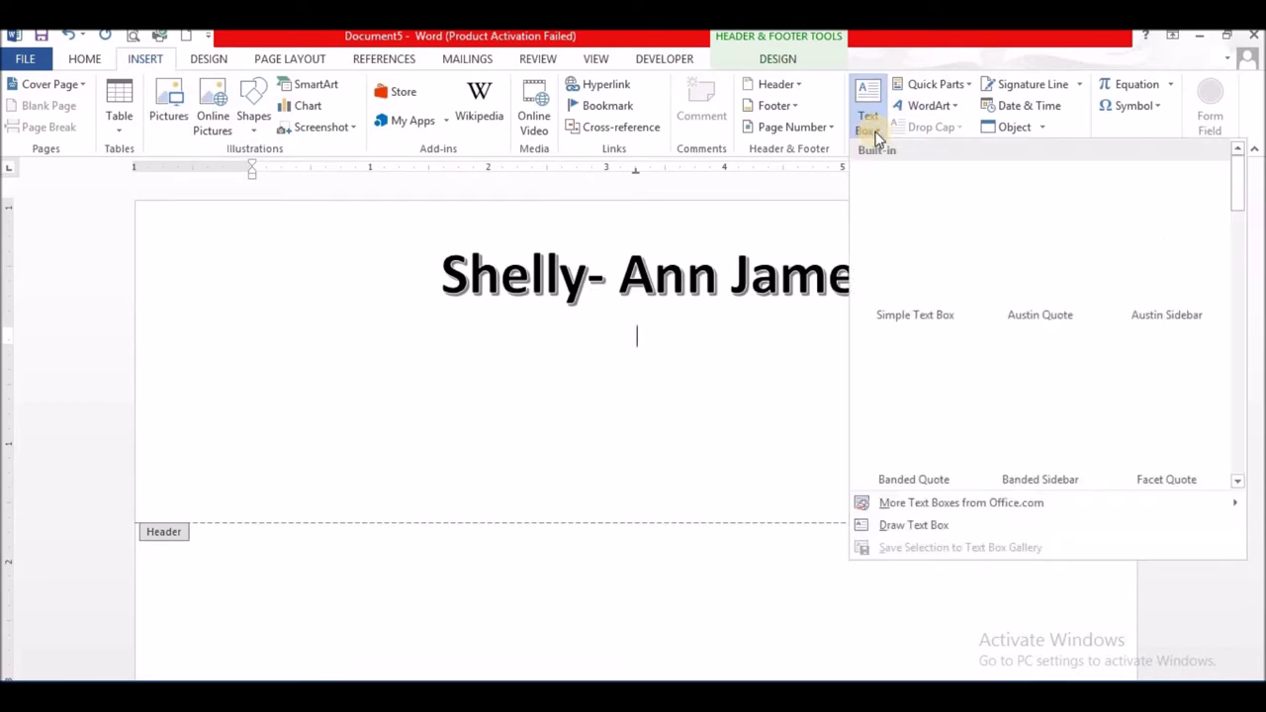
click(902, 526)
mouse_move(521, 317)
mouse_down()
mouse_move(601, 311)
mouse_move(775, 339)
mouse_move(820, 376)
mouse_move(840, 449)
mouse_up()
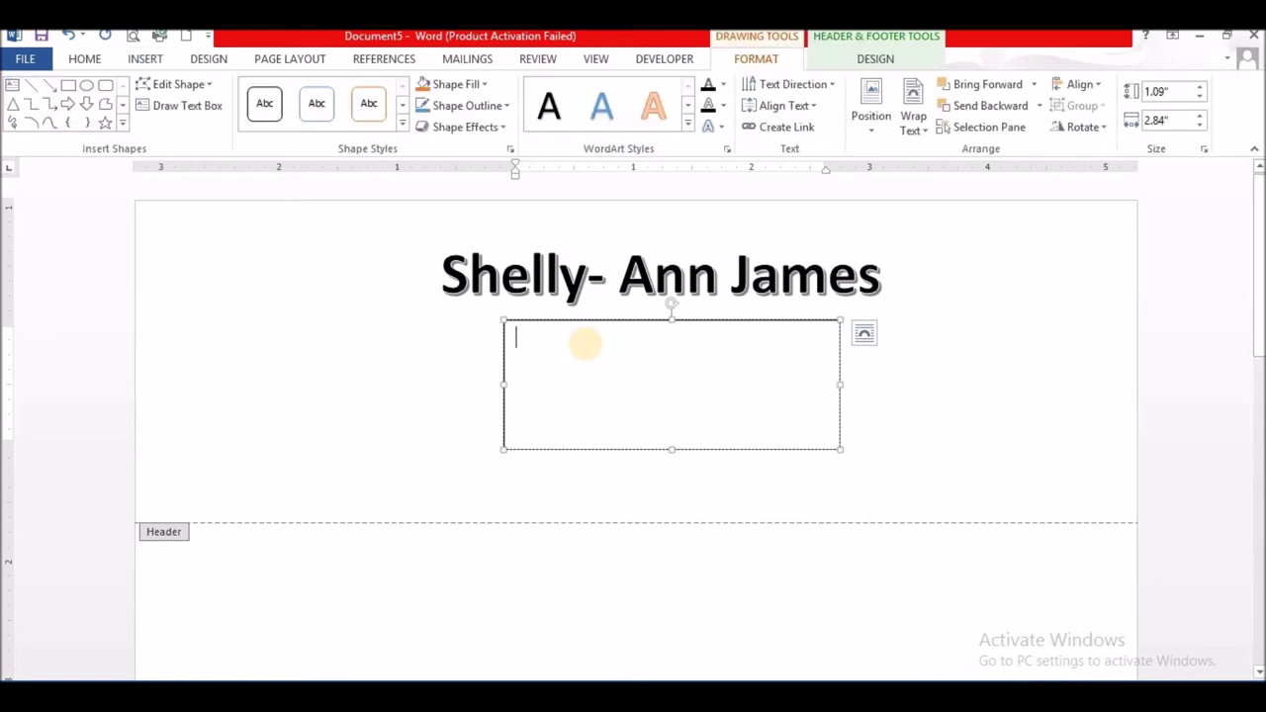
- Type an 'Address:' label with a 'contact' line below it in the text box
text(Address)
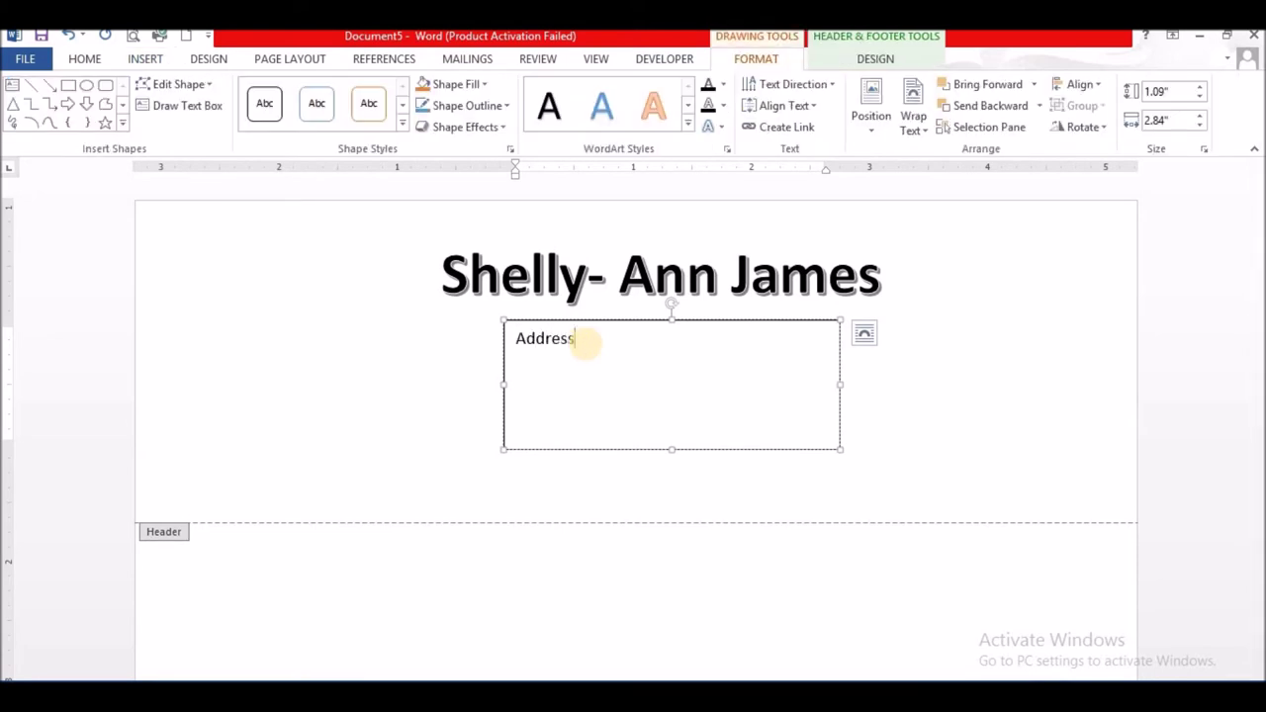
key(Return)
text(email)
key(Return)
drag(516, 374, 568, 376)
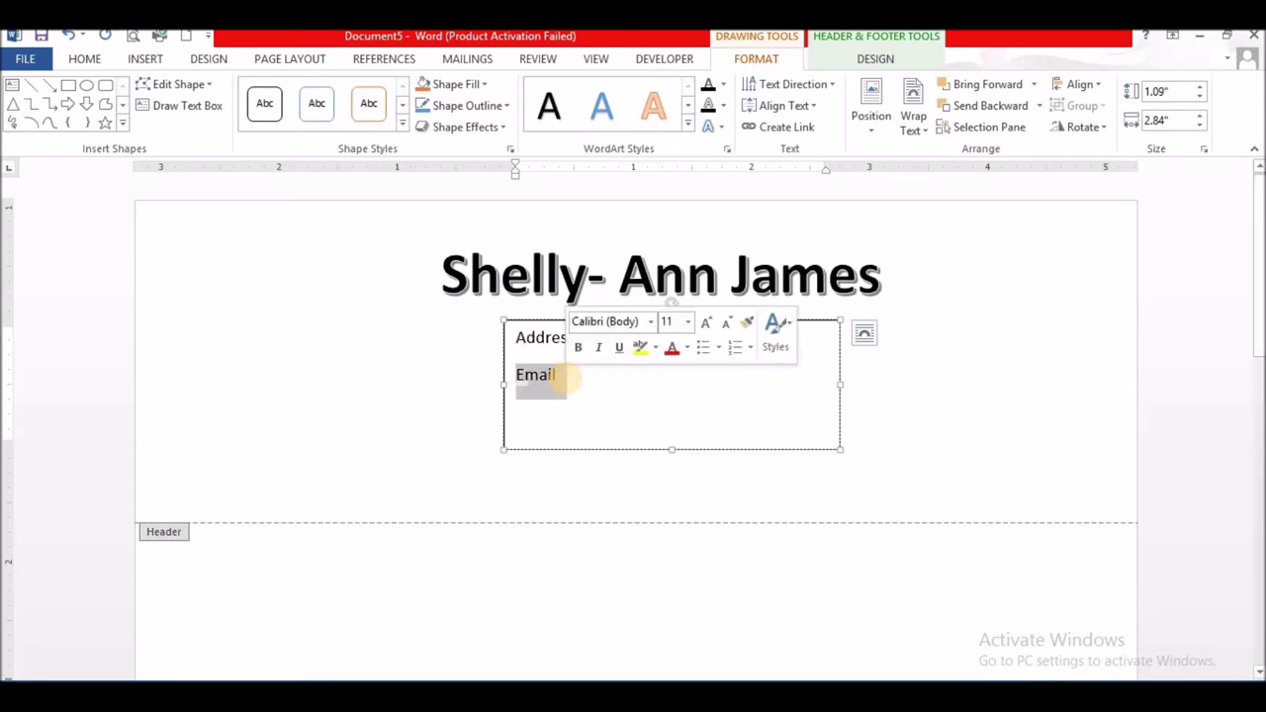
text(contact)
click(600, 337)
text(:)
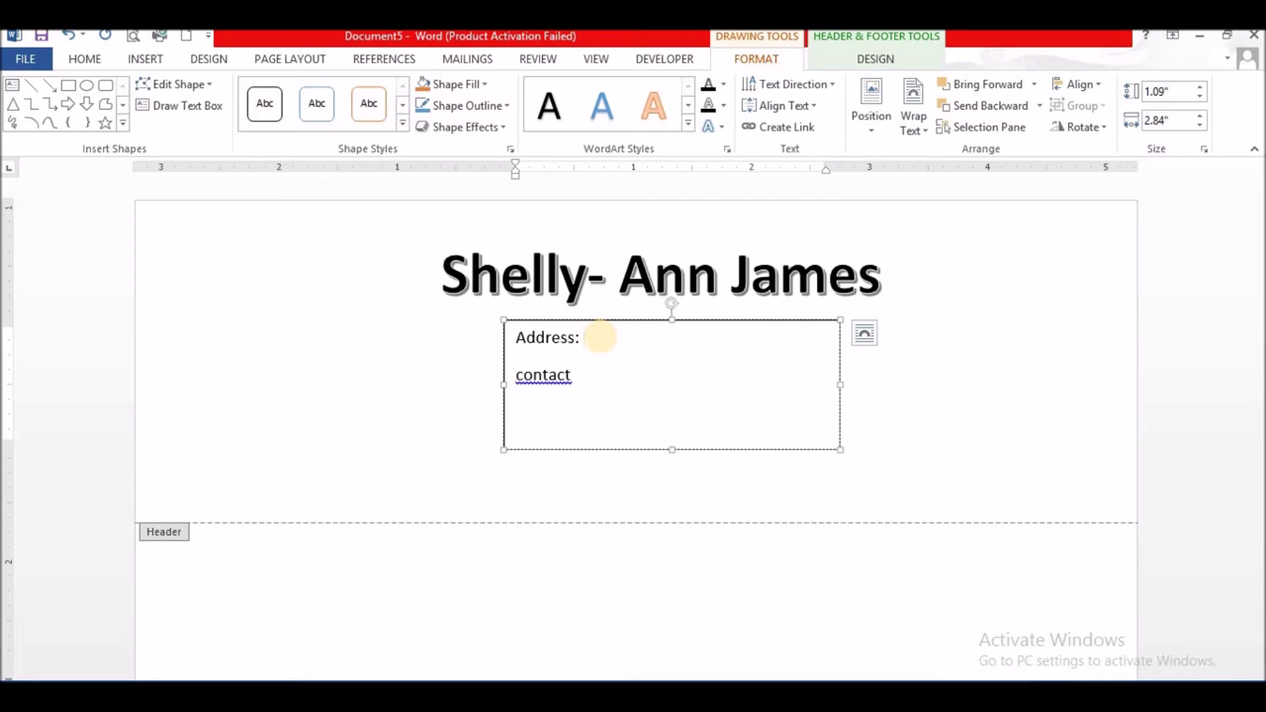
- Enter the three address lines, Tab-indenting the continuation lines, and remove the 'contact' line
text(1o)
text( Timbuck)
text(too)
key(Return)
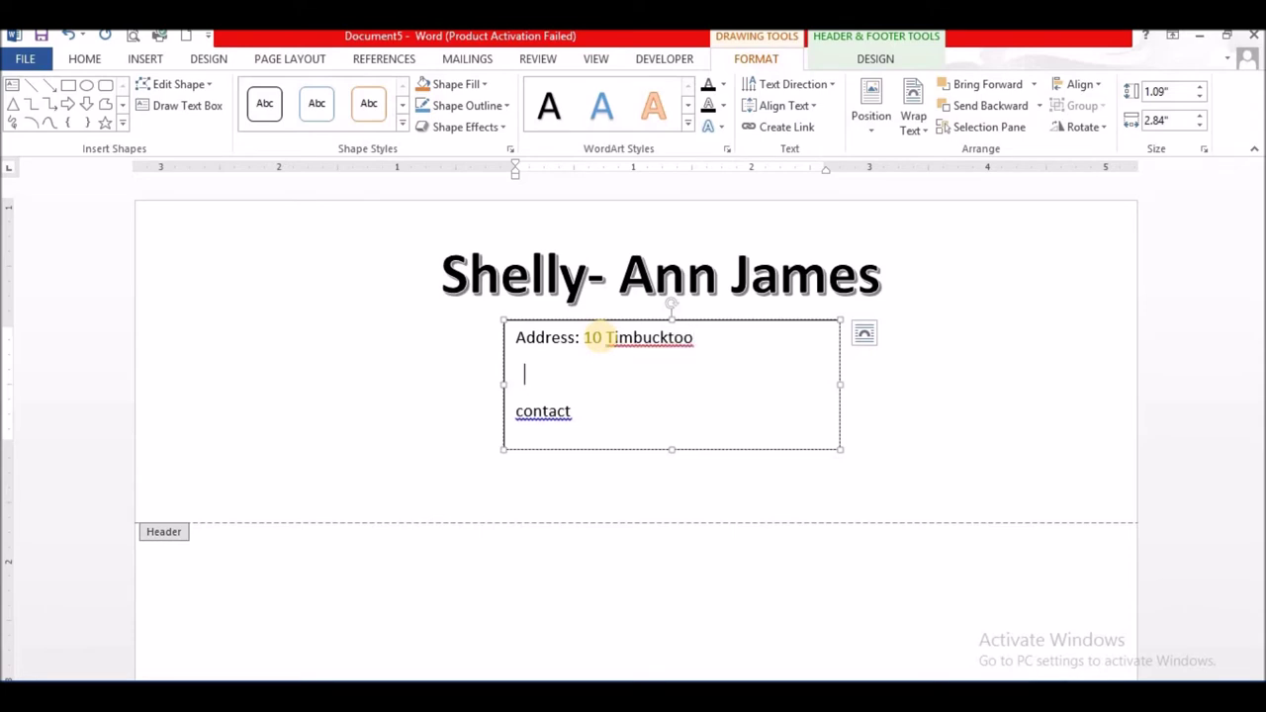
key(Tab)
key(BackSpace)
text(Trinbago)
key(Down)
key(ctrl+BackSpace)
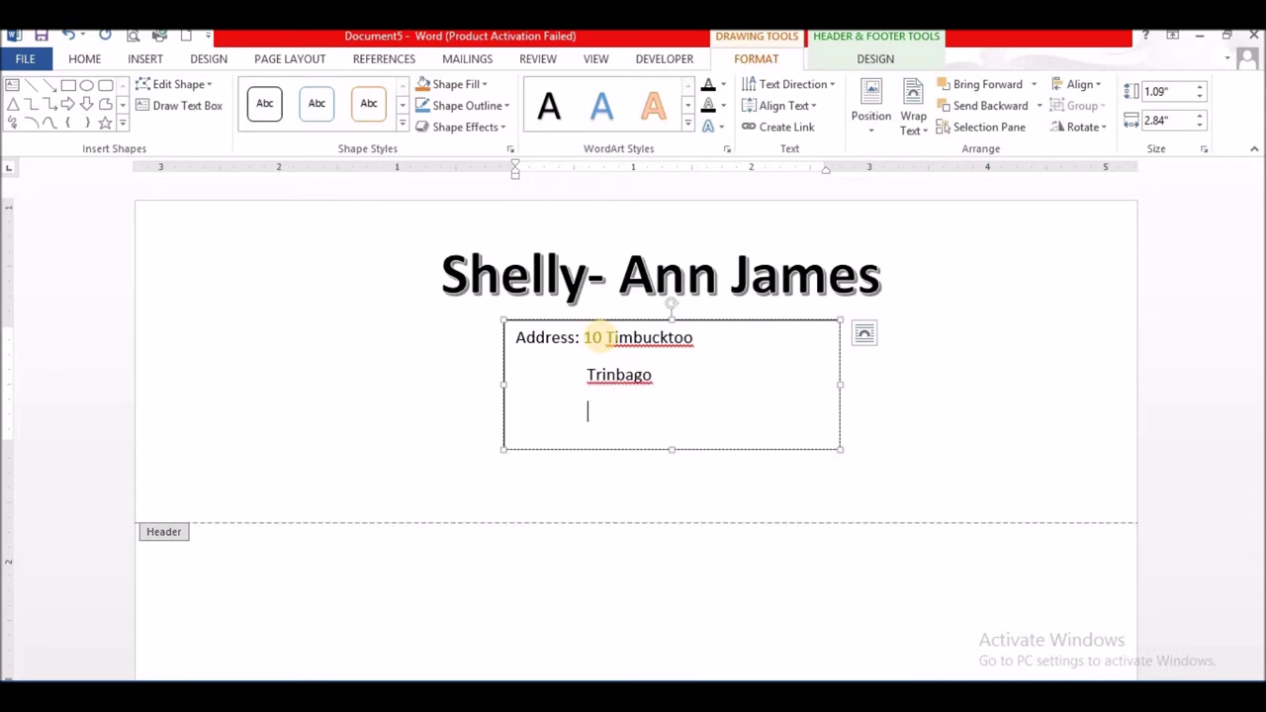
text(Jamaica)
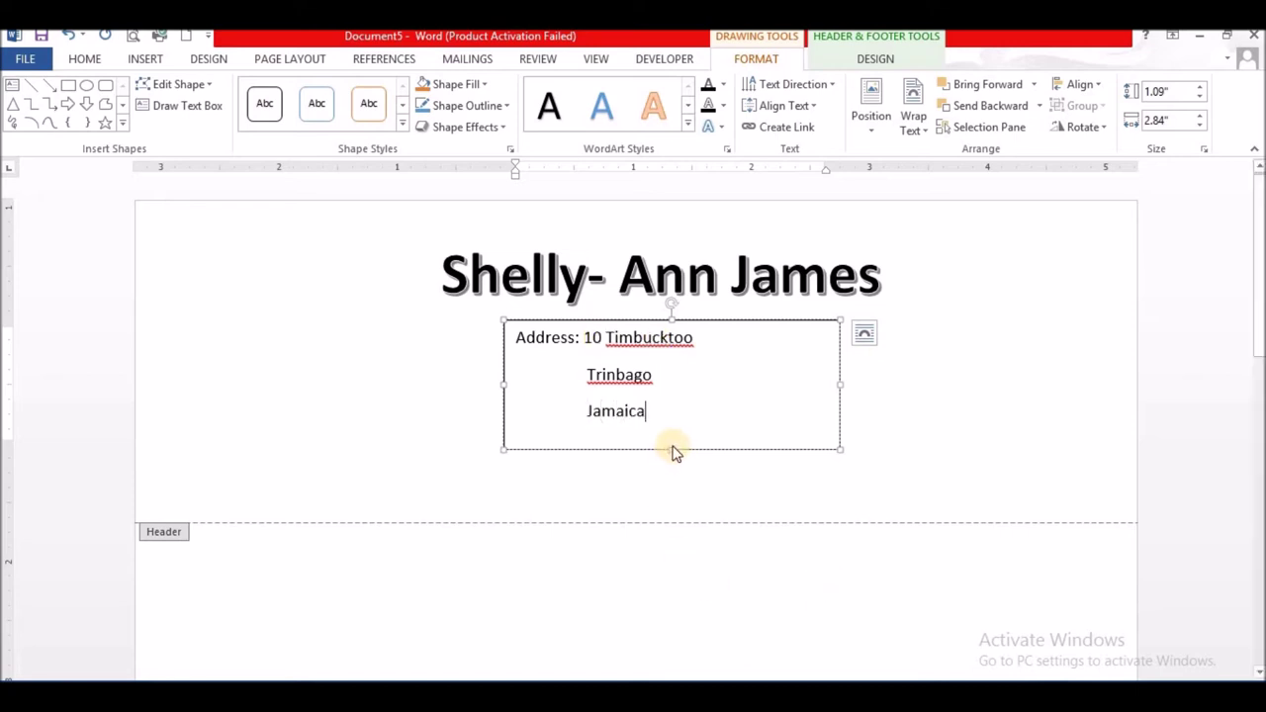
- Add a 'contact:' line with the phone number and e-mail address, making the text box slightly taller
key(Return)
text(contact)
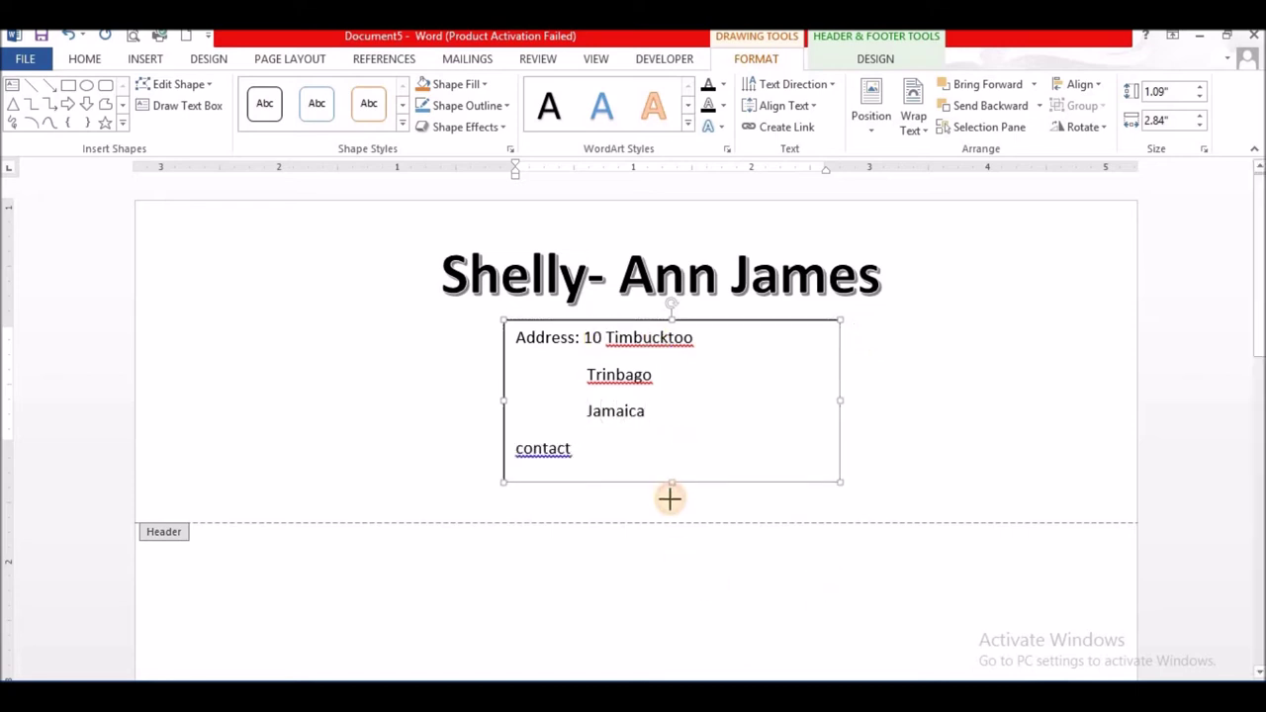
drag(669, 507, 670, 508)
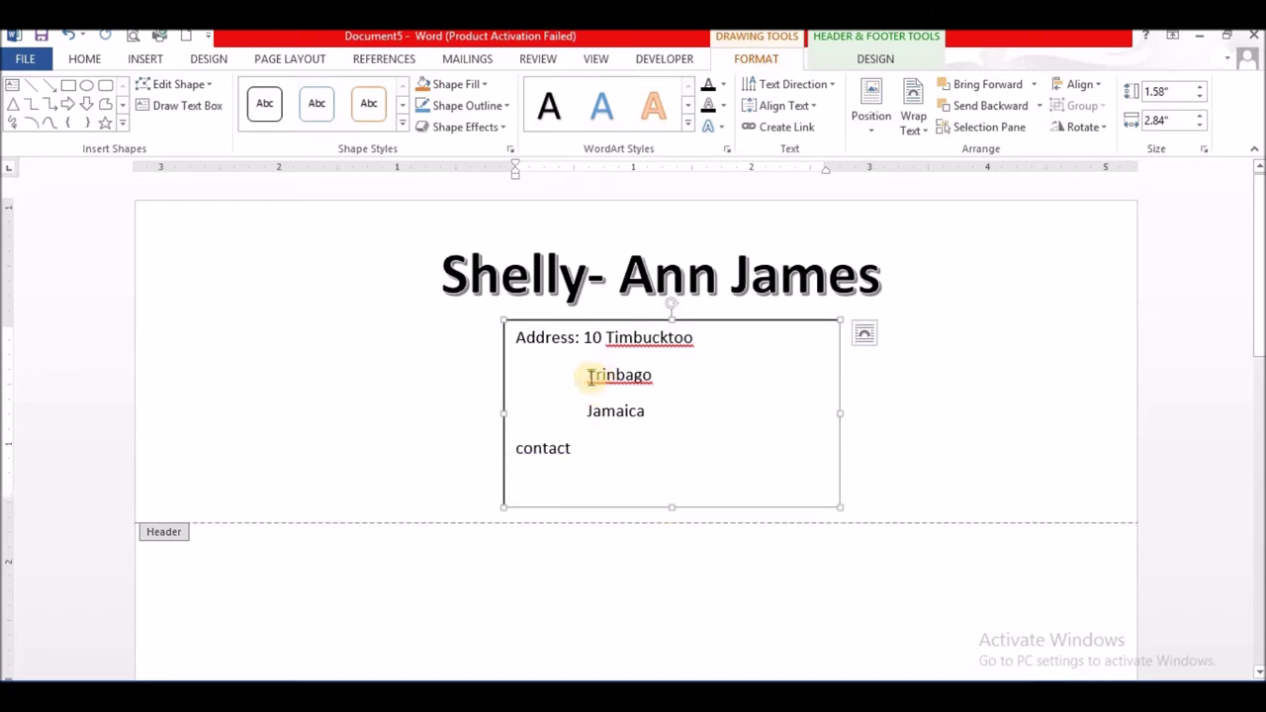
drag(588, 375, 577, 451)
click(577, 453)
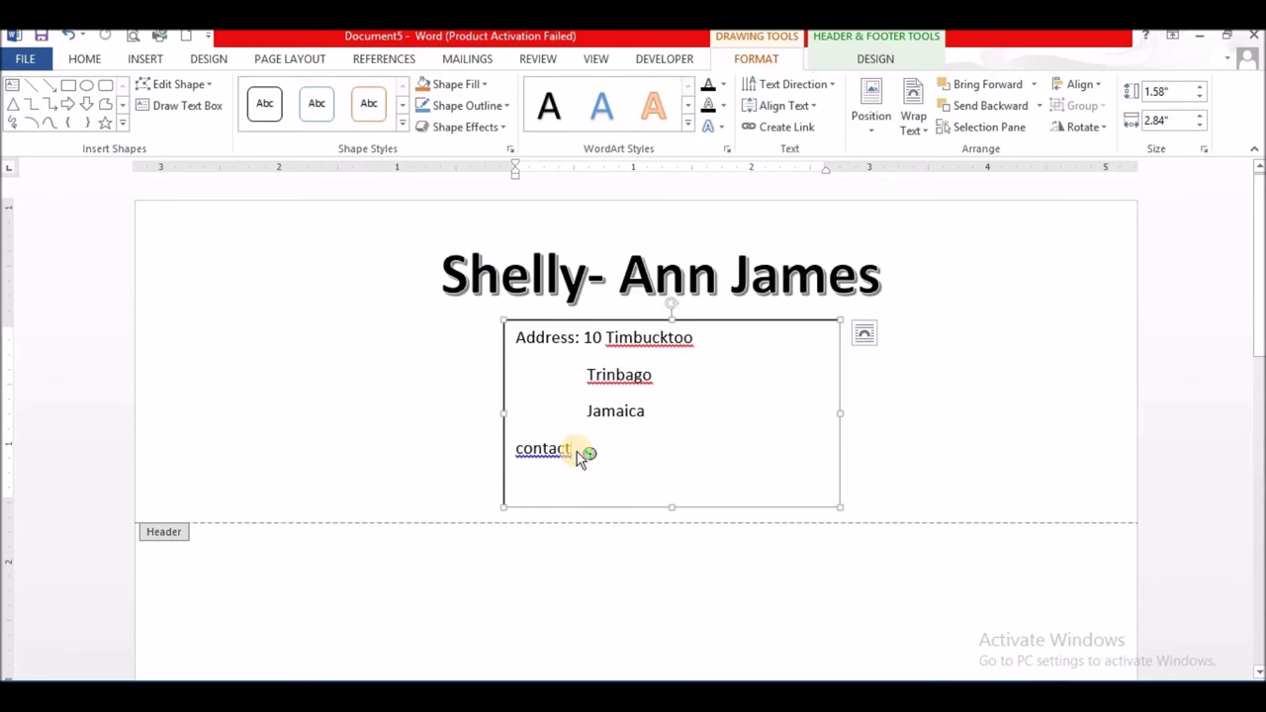
text(: 876-555-555)
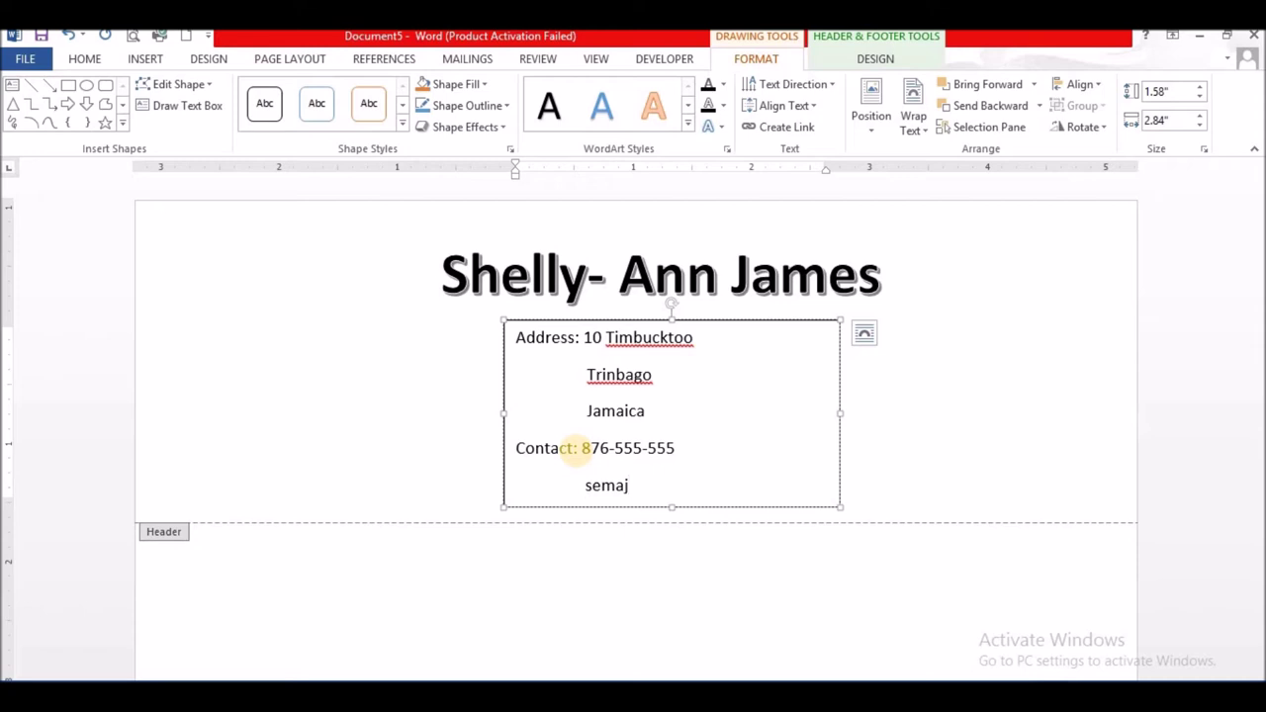
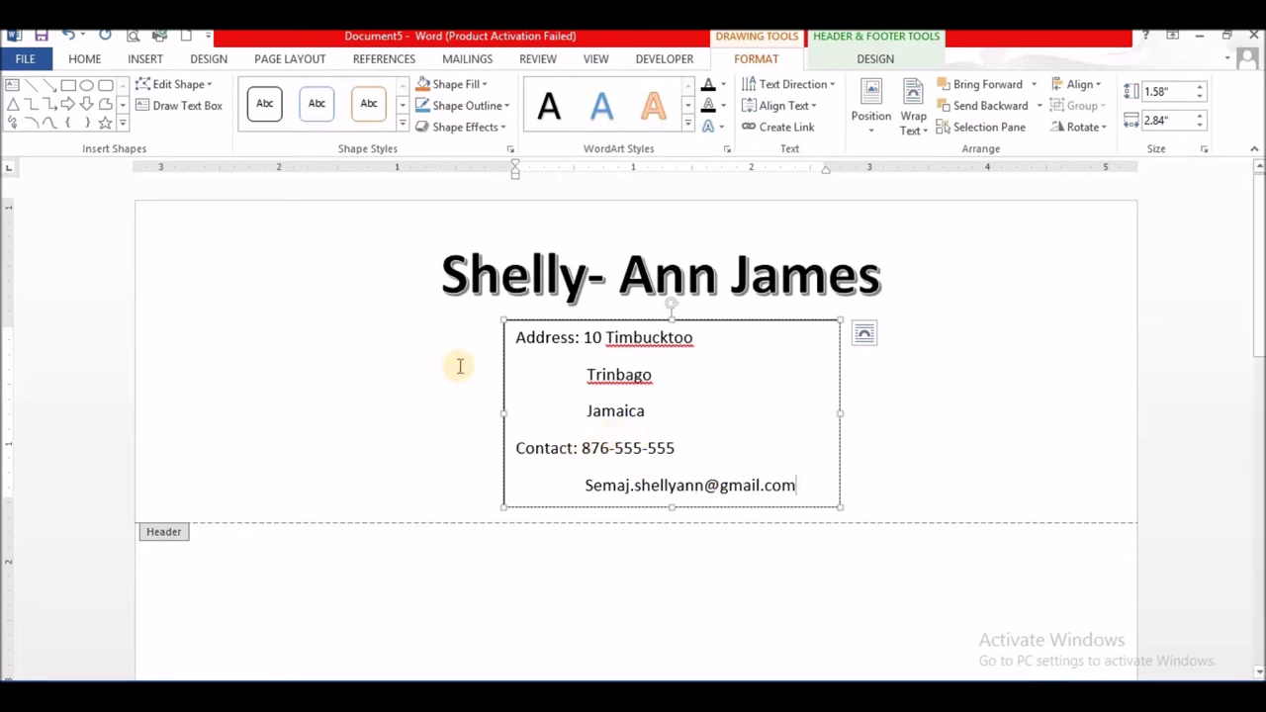
- Set the address text box's Shape Outline to No Outline
click(427, 396)
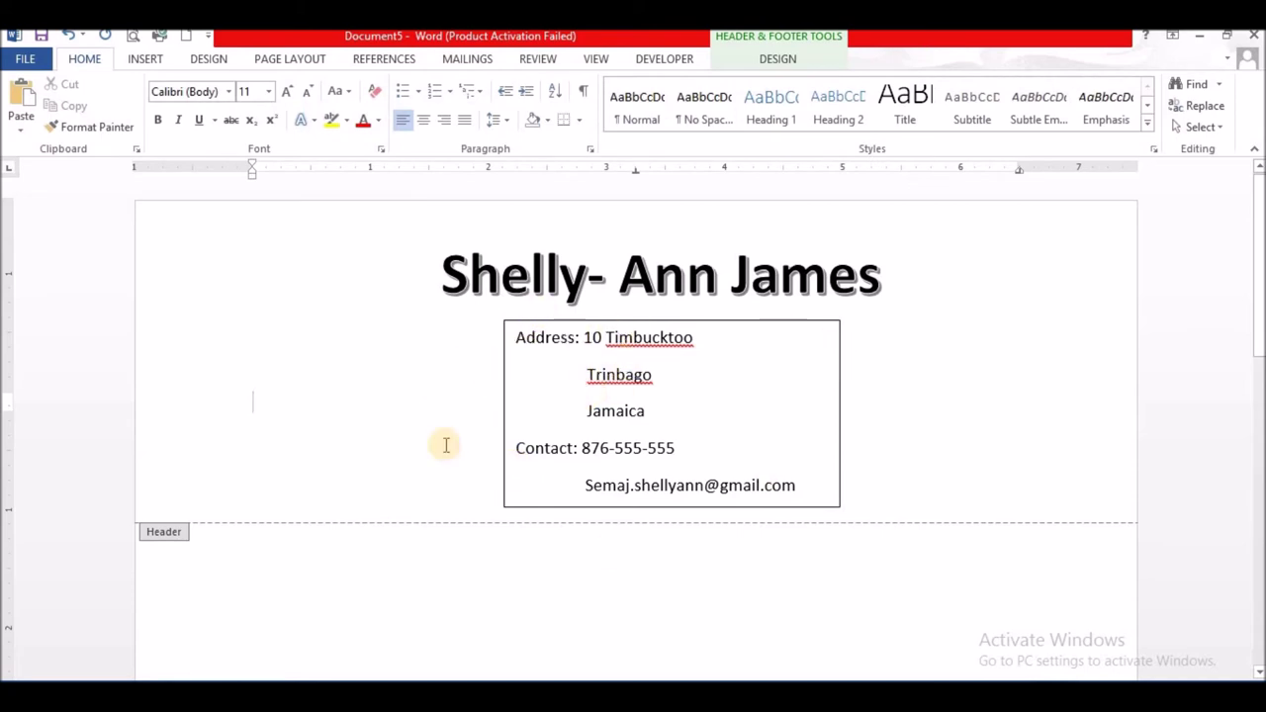
click(505, 346)
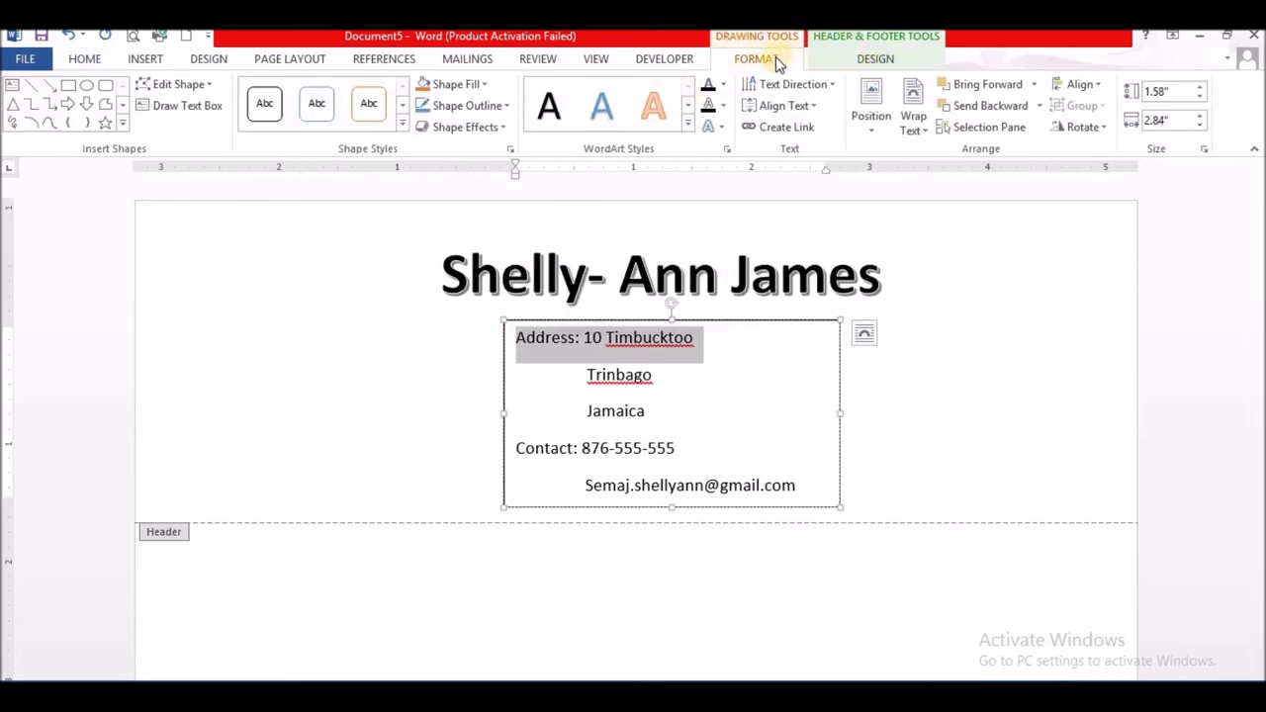
click(507, 105)
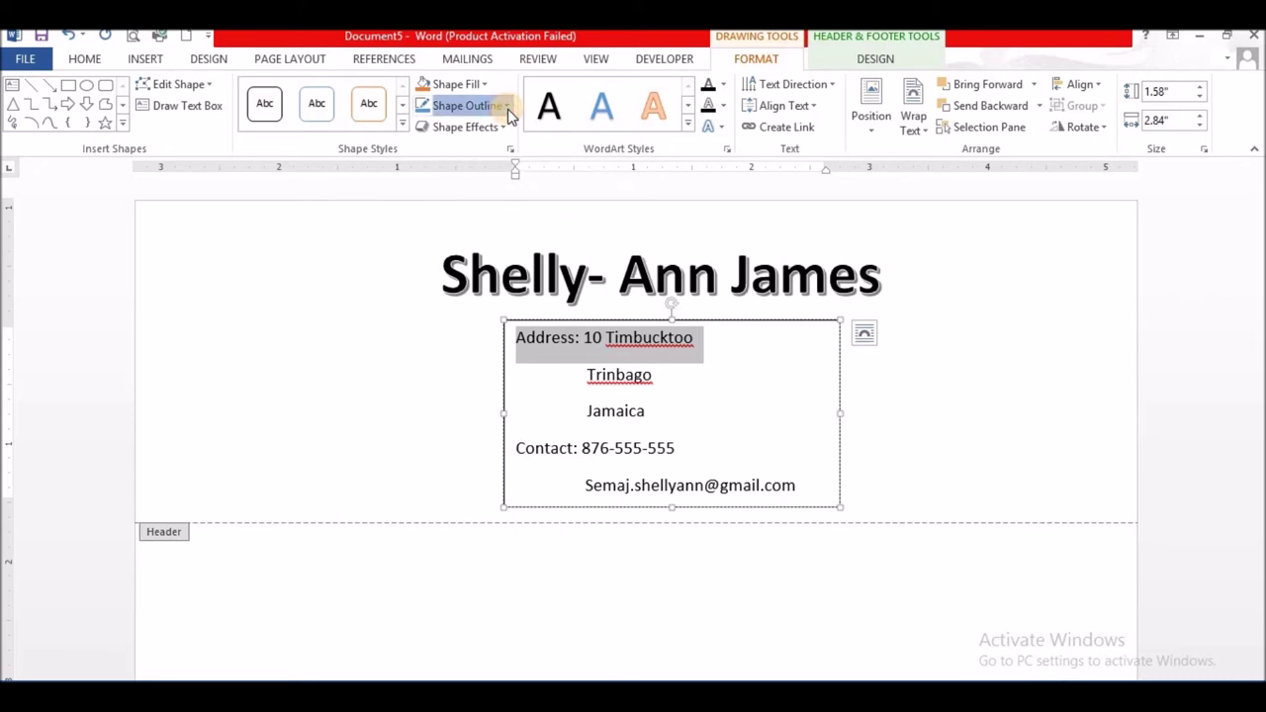
click(446, 271)
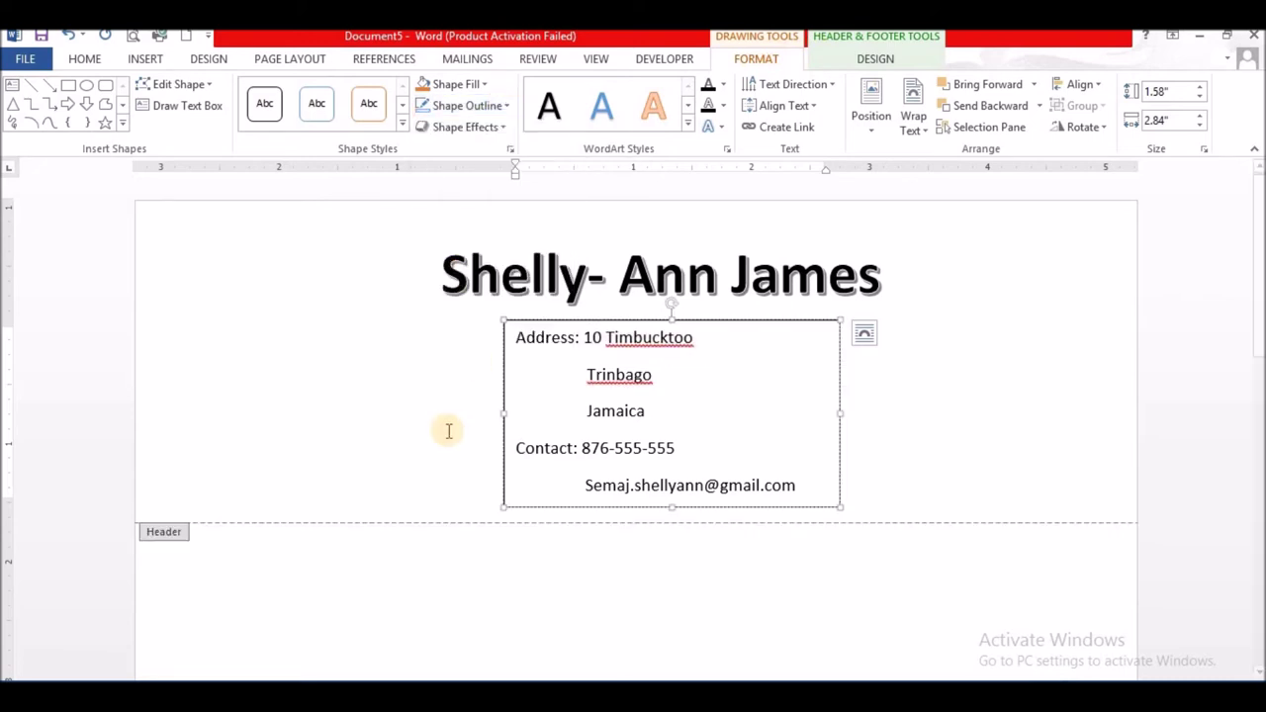
click(409, 396)
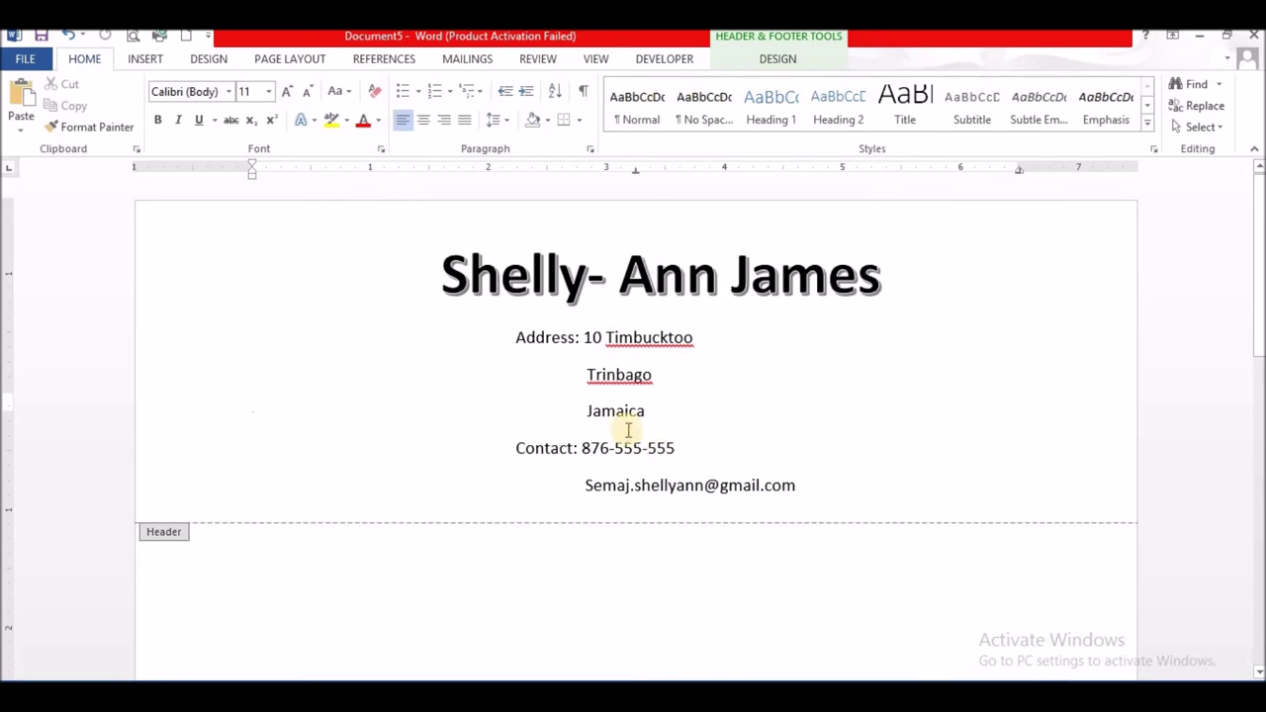
- Bold the 'Address' and 'Contact' labels in the header text box
click(540, 371)
drag(519, 337, 579, 337)
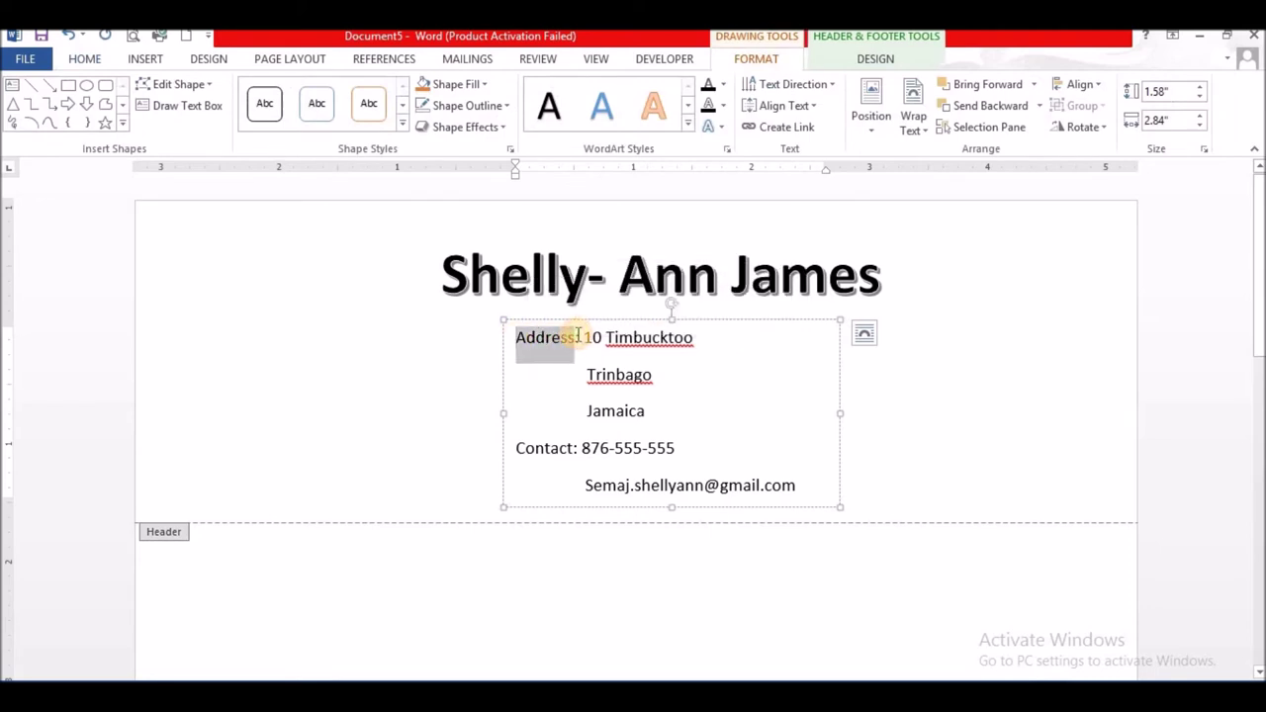
key(ctrl+b)
double_click(569, 448)
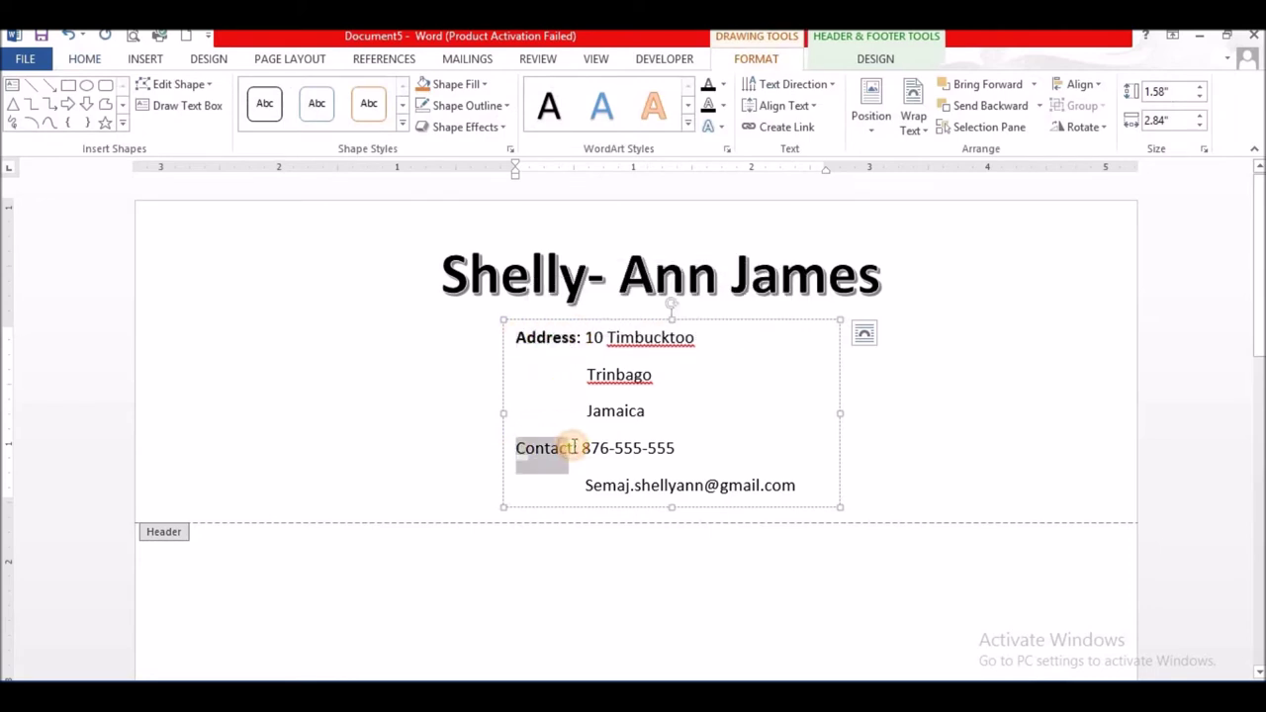
key(ctrl+b)
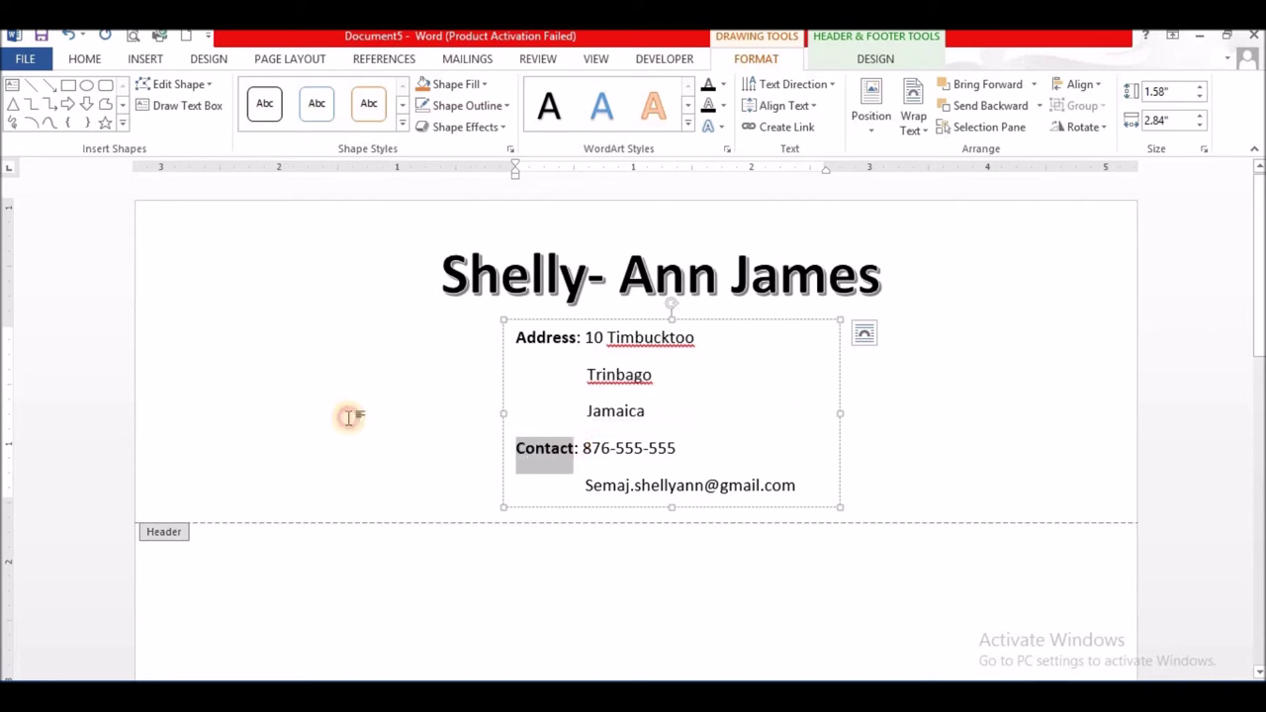
click(348, 420)
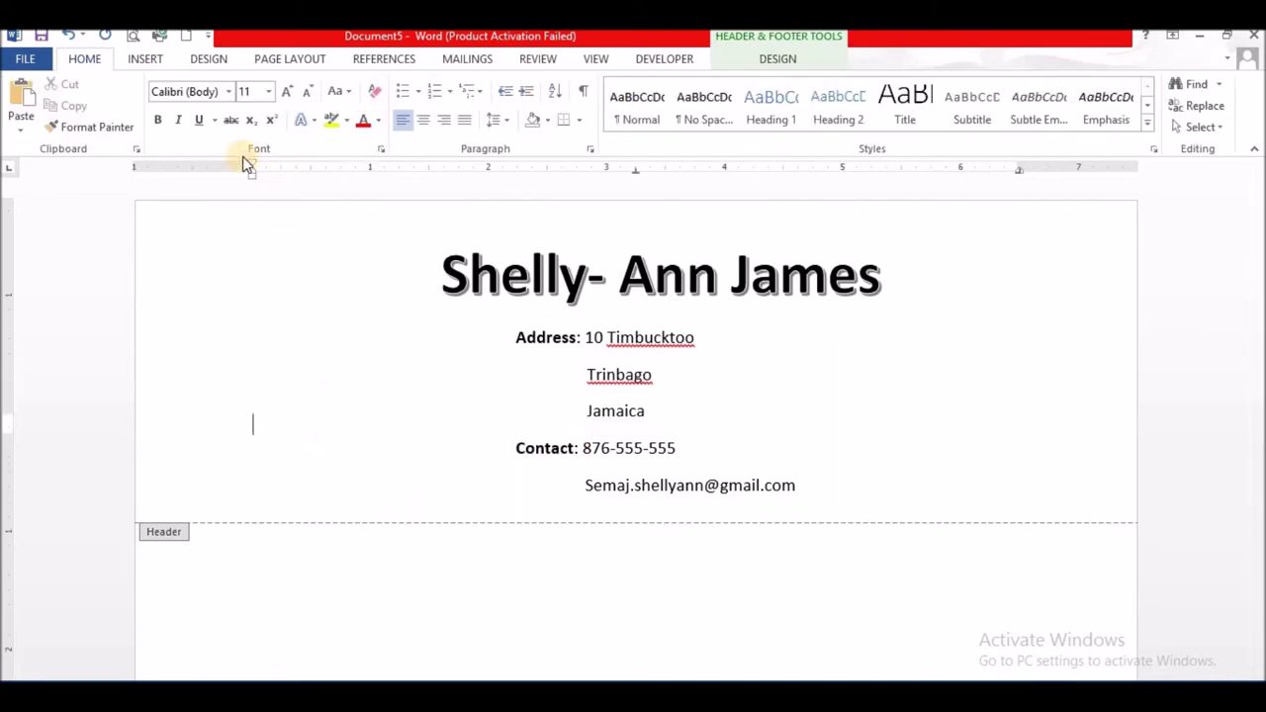
- Search Online Pictures for 'animated teacher in the classroom' and insert the children-on-a-globe clip-art
click(144, 60)
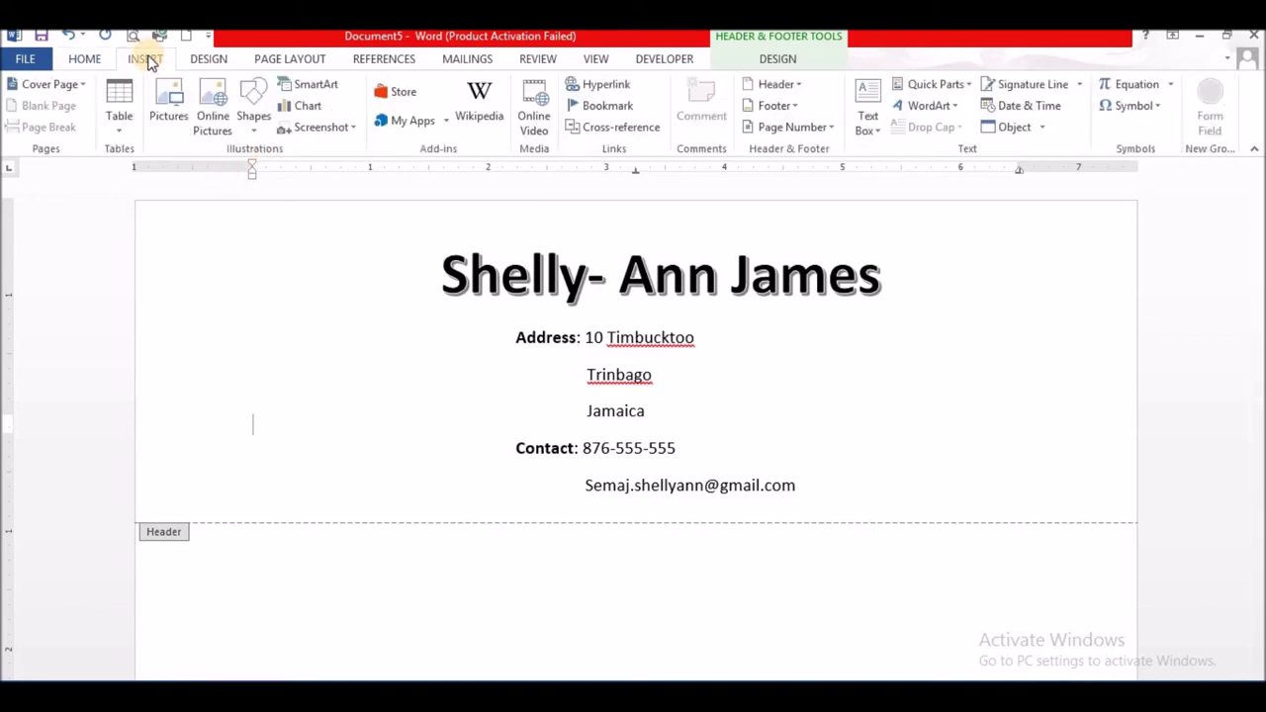
click(214, 127)
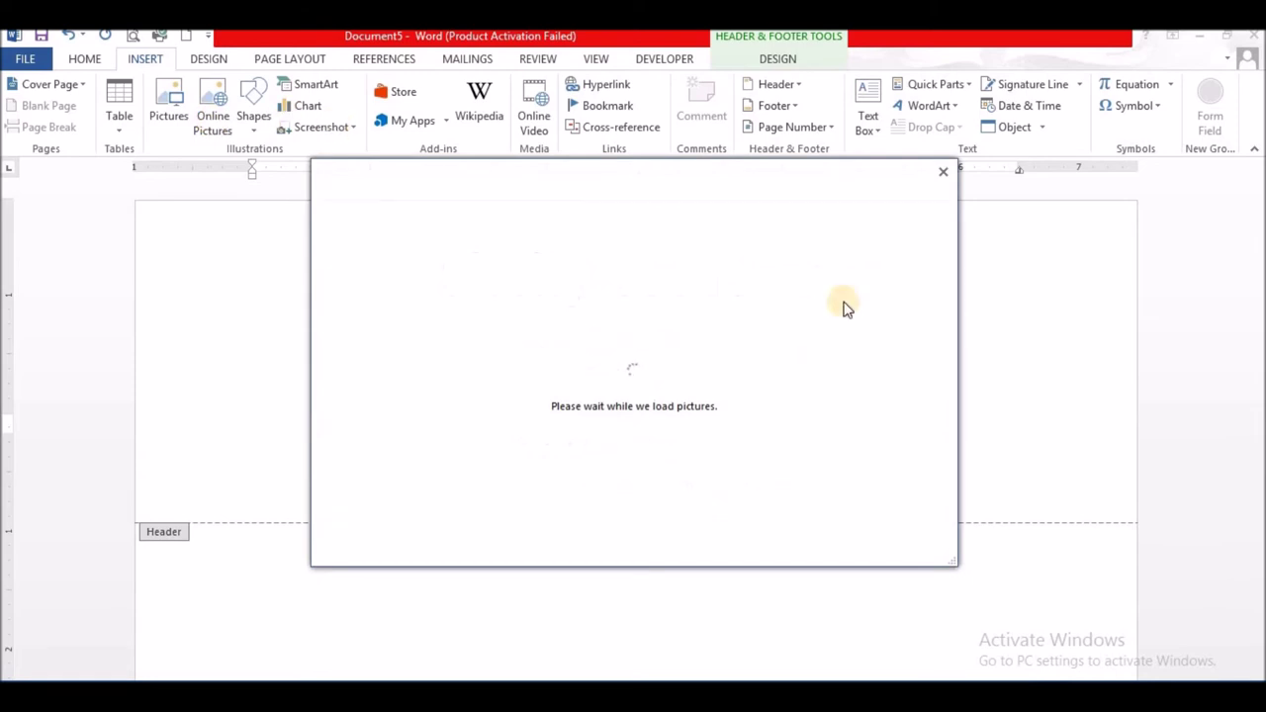
click(948, 170)
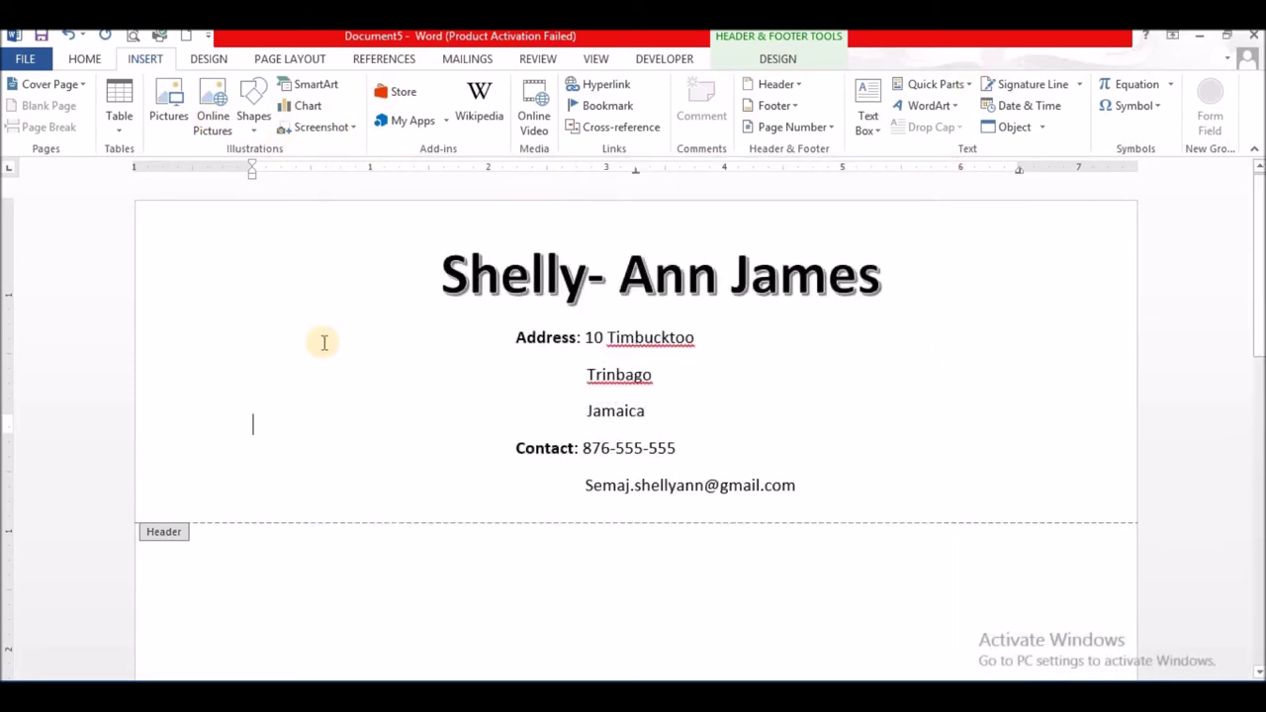
click(176, 105)
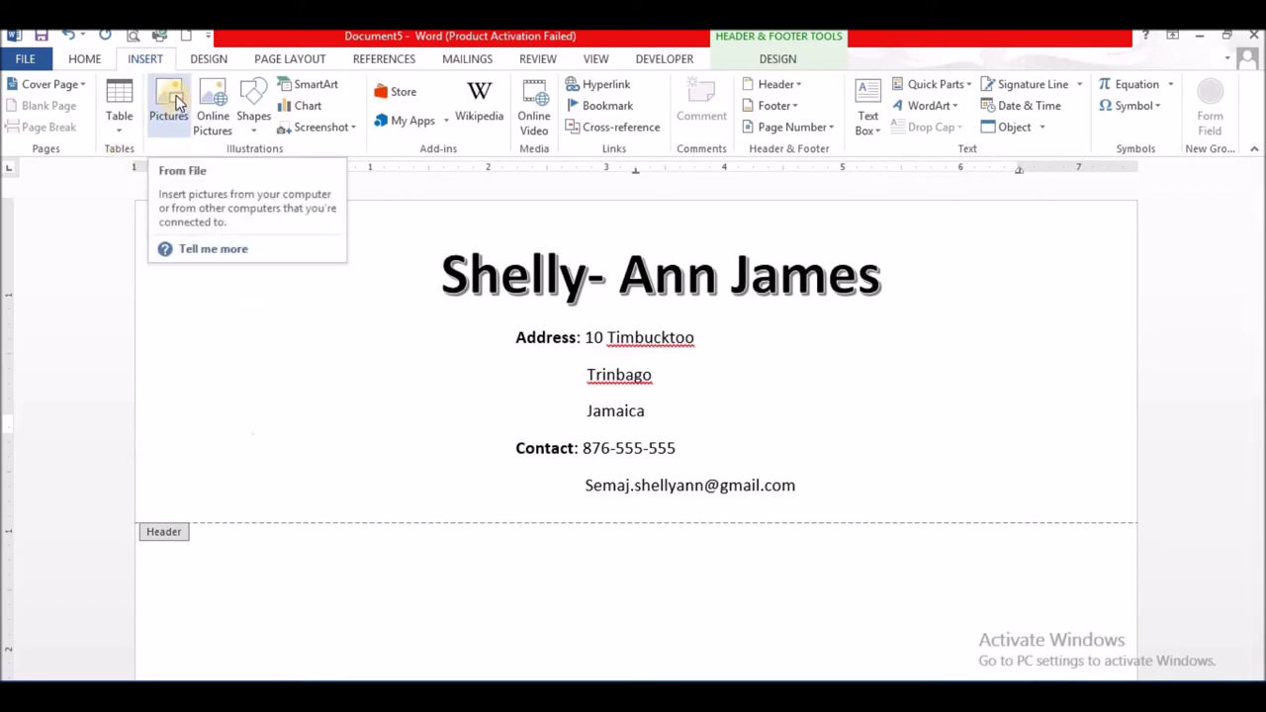
click(217, 104)
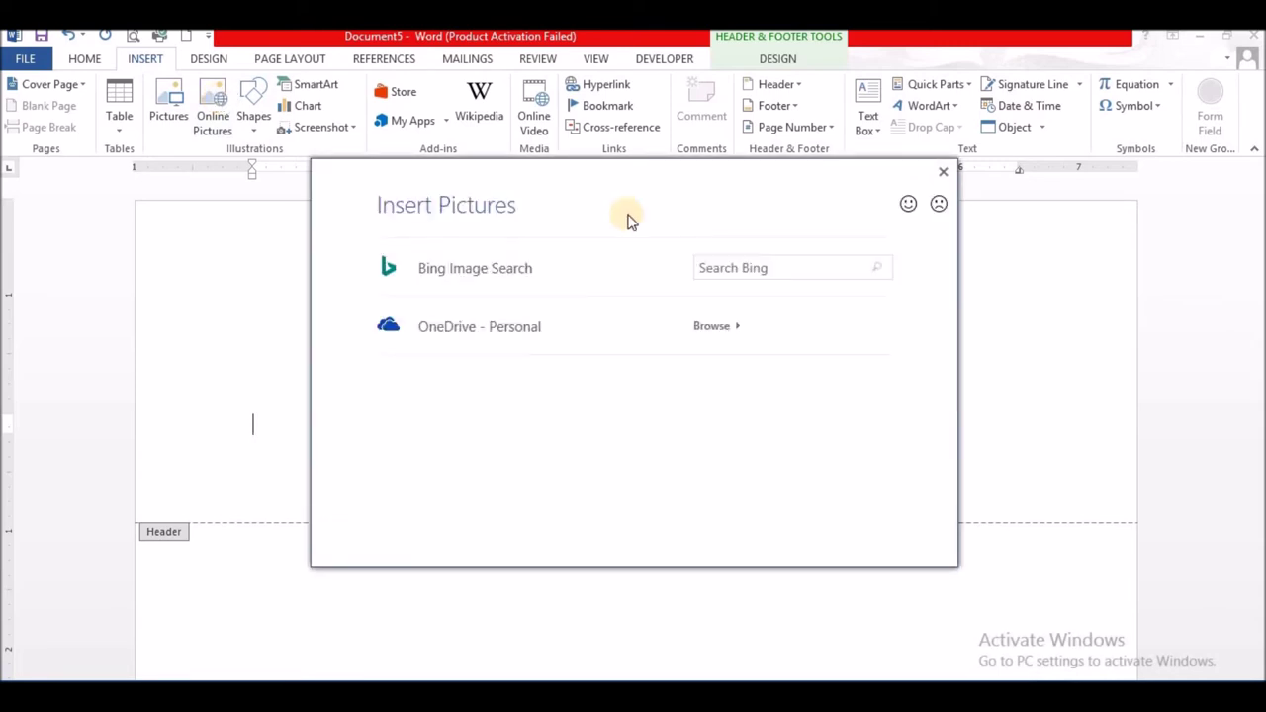
click(712, 267)
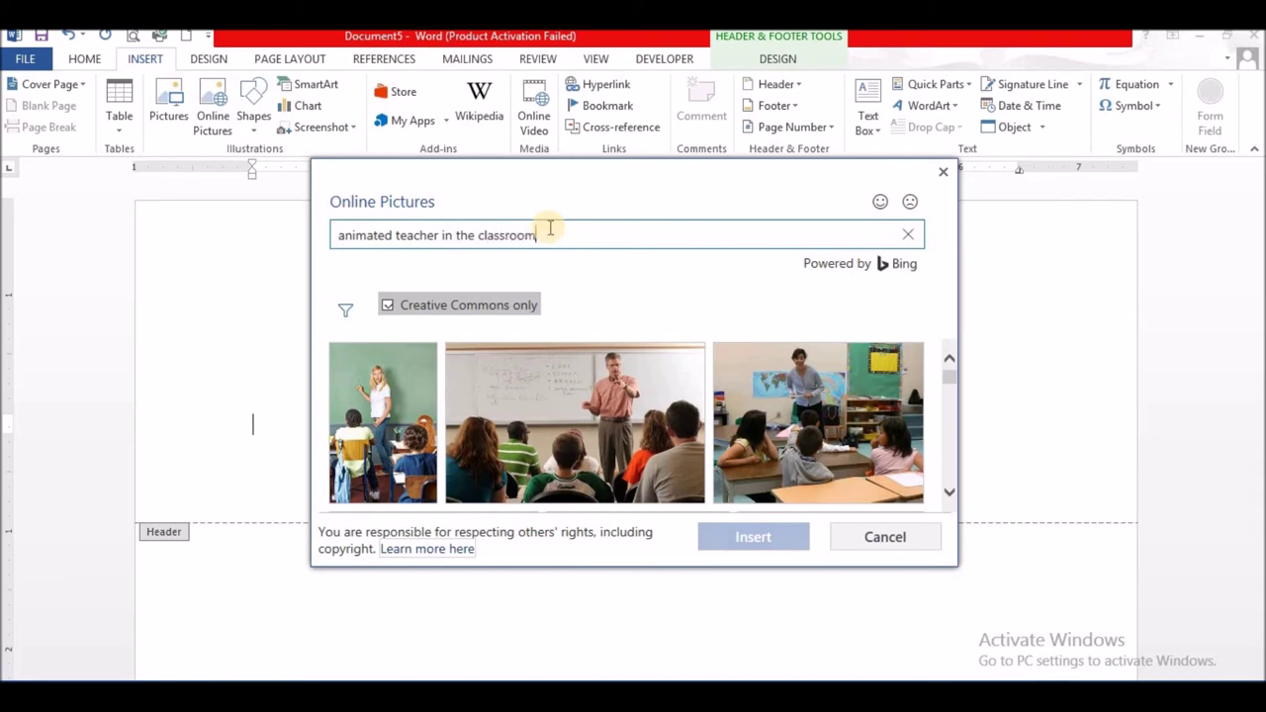
key(Return)
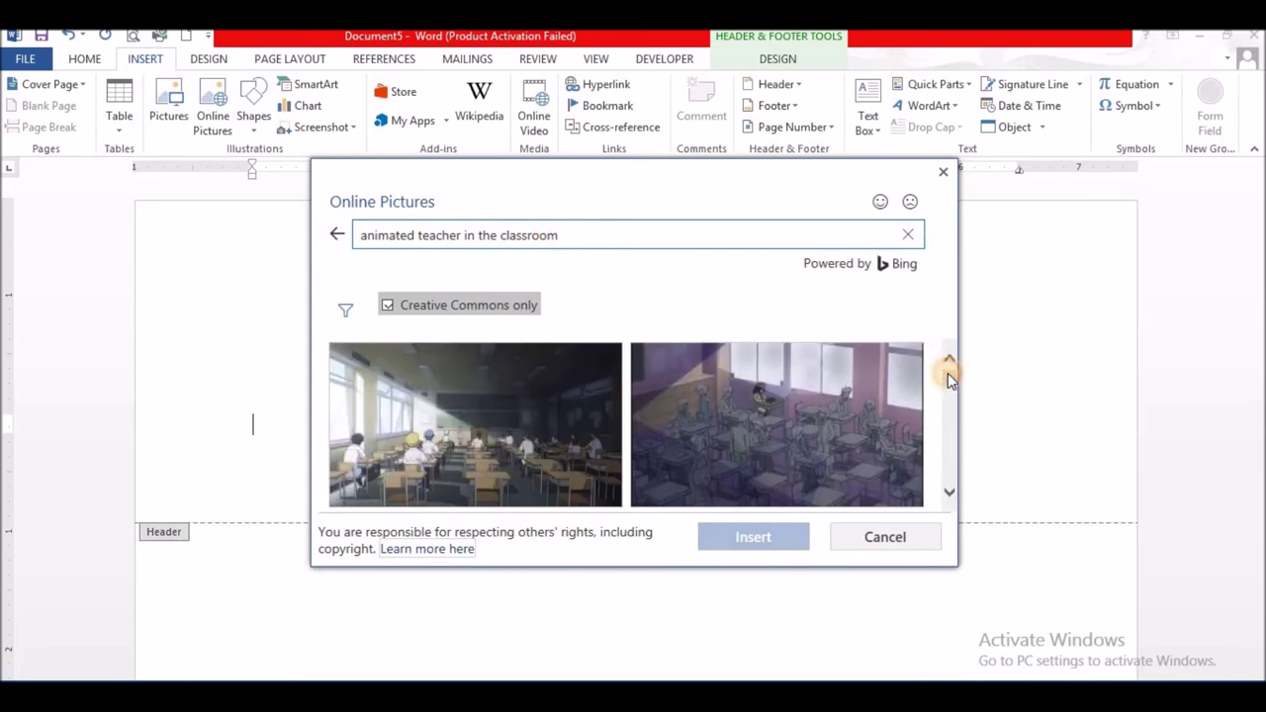
drag(947, 373, 952, 390)
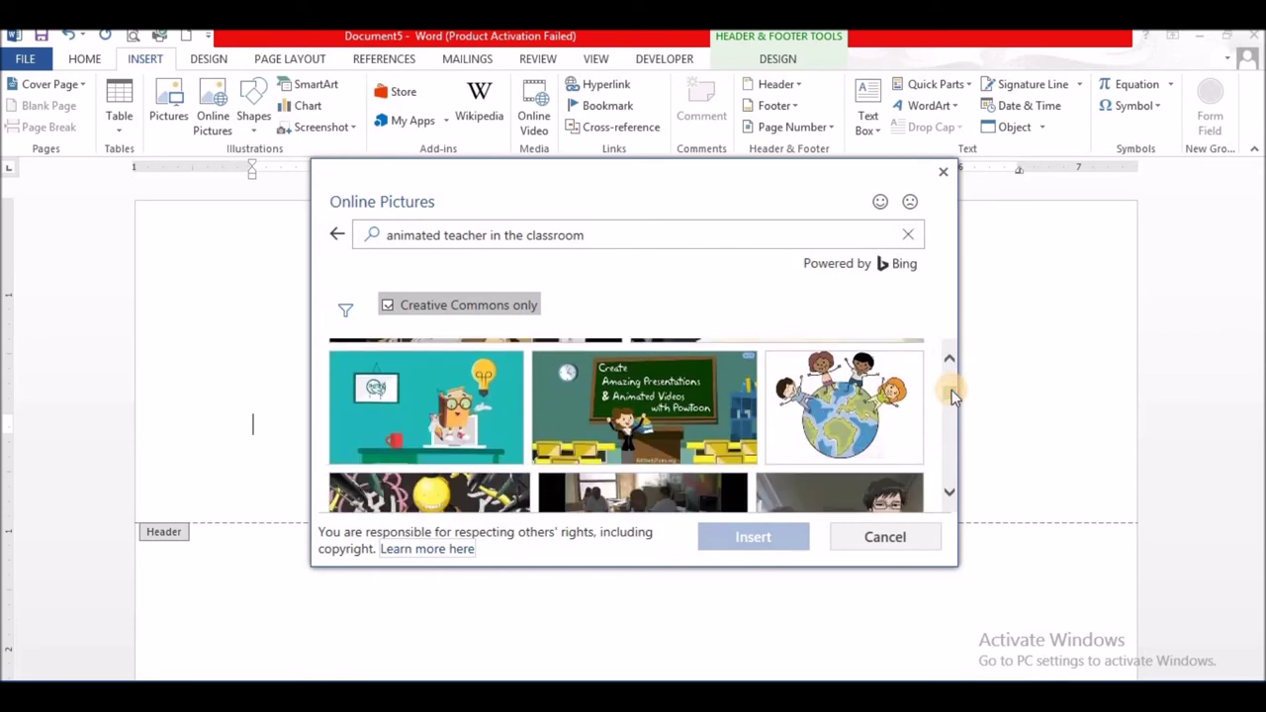
click(843, 419)
click(749, 545)
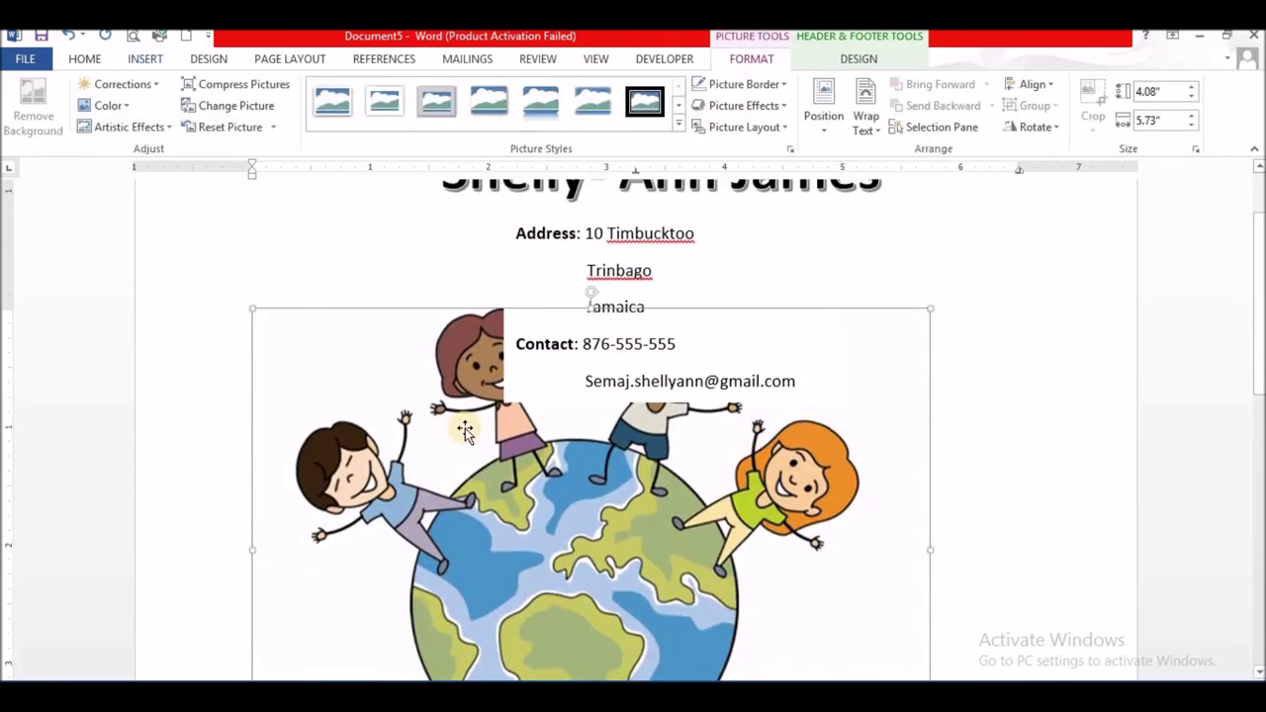
- Shrink the globe clip-art, apply Tight text wrapping, and place it left of the address lines
drag(248, 305, 727, 585)
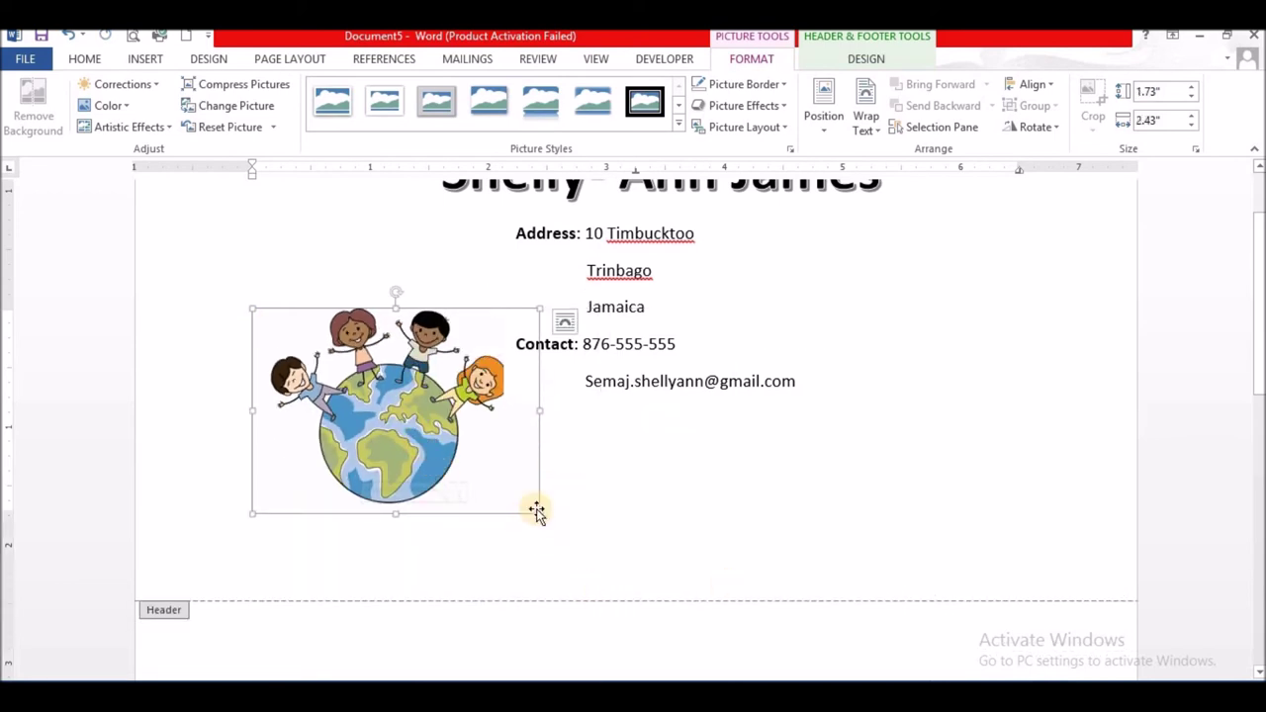
drag(539, 512, 414, 379)
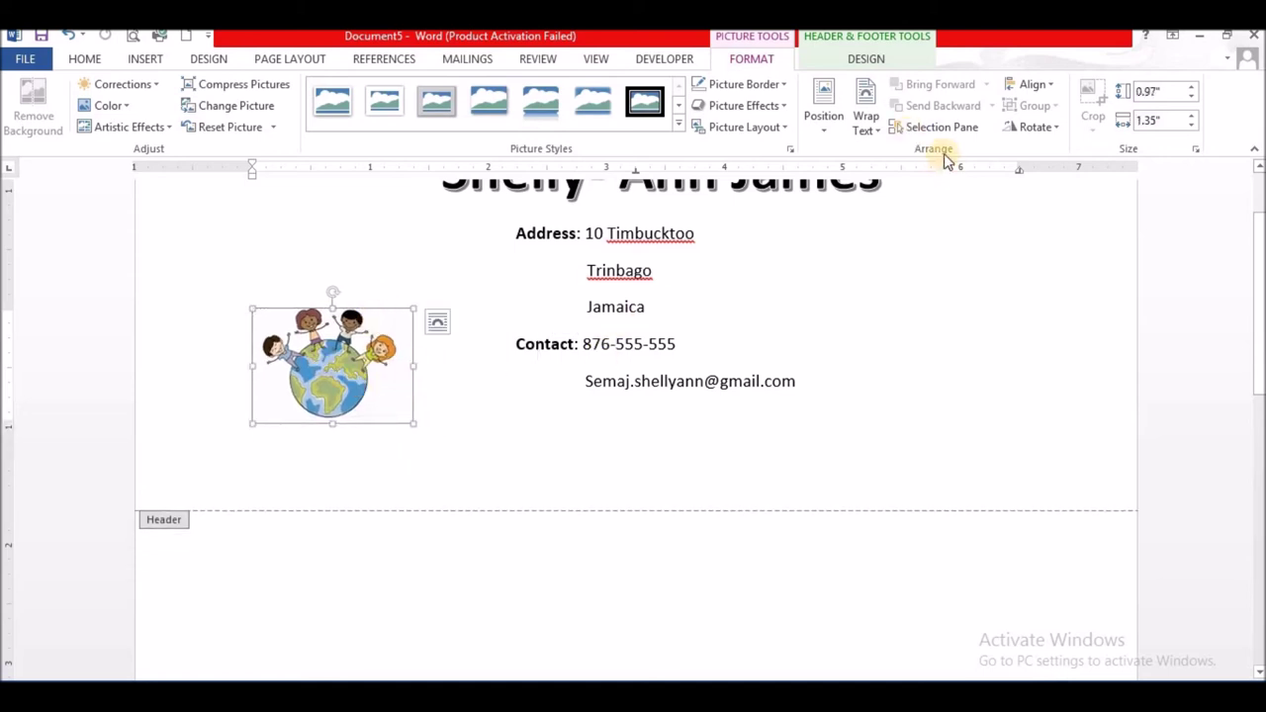
click(868, 134)
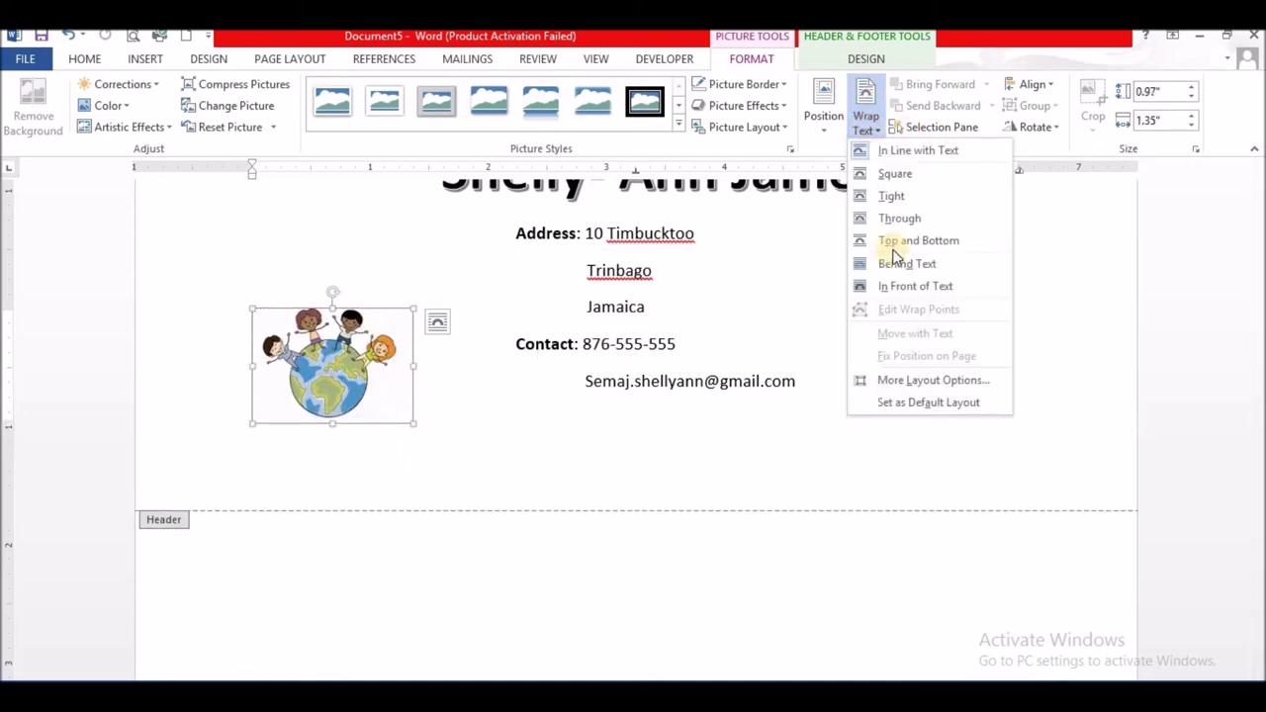
click(883, 197)
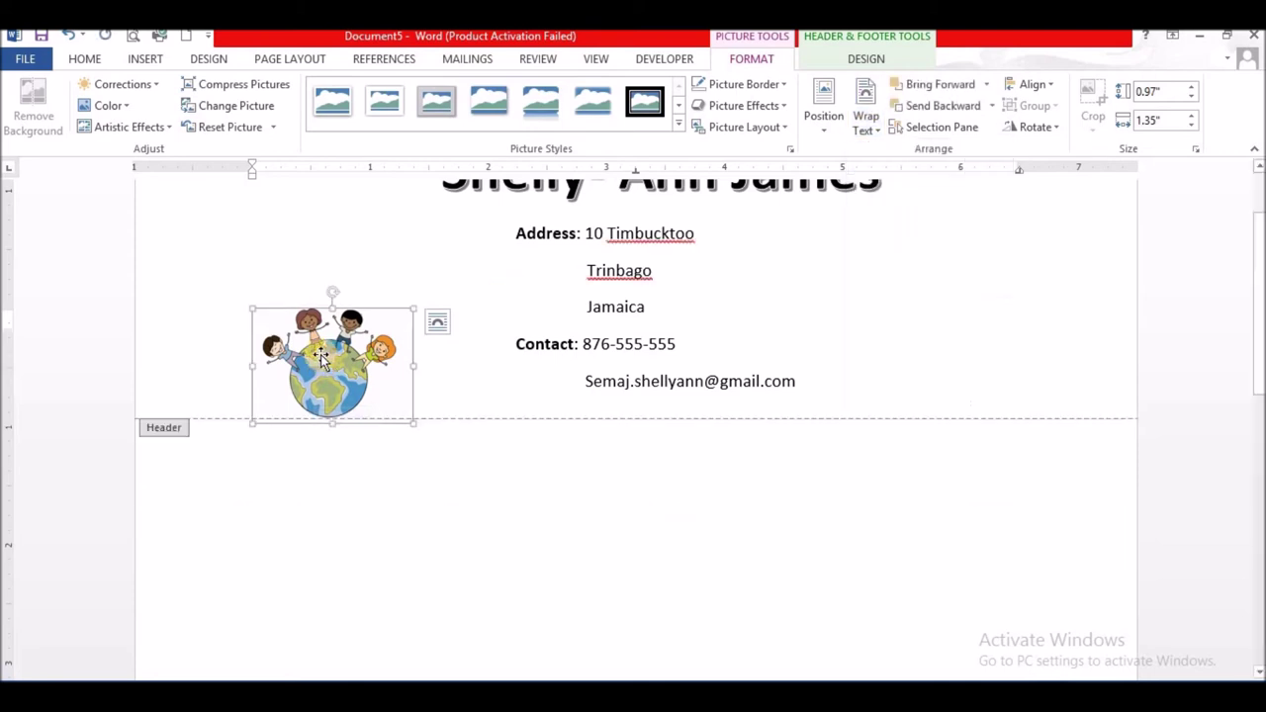
drag(321, 319, 297, 188)
scroll(318, 294, up, 1)
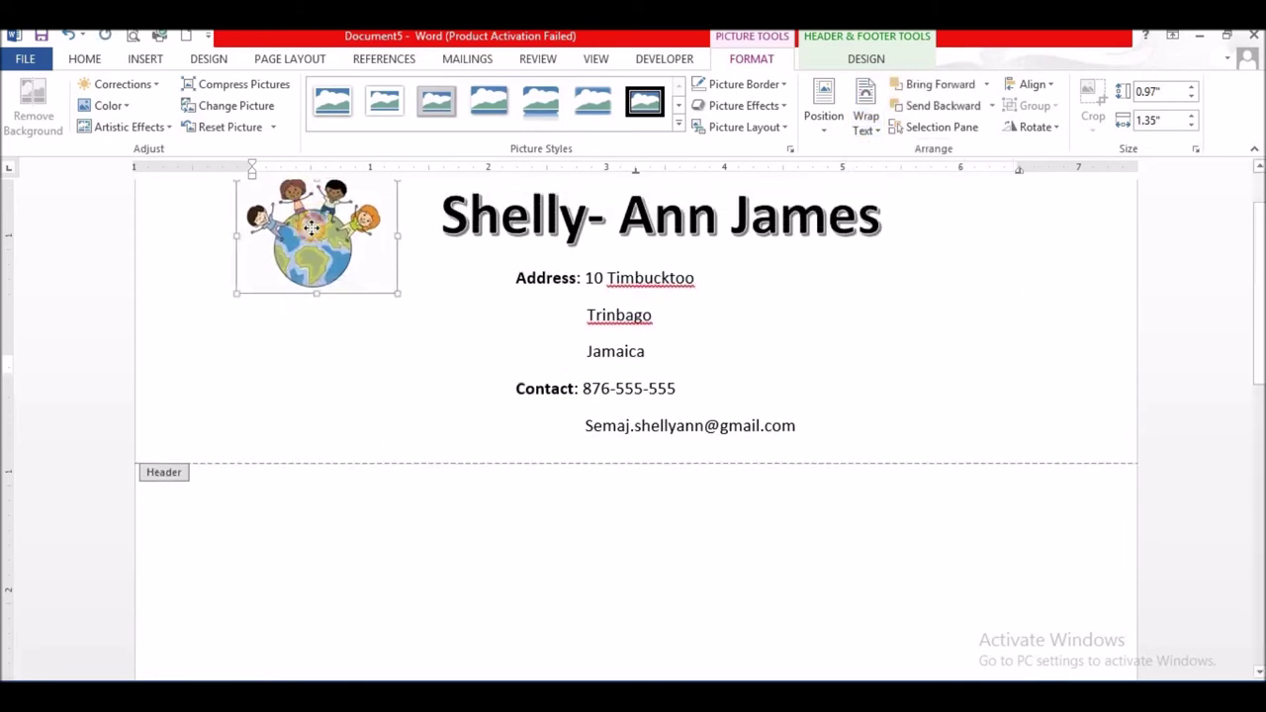
drag(318, 295, 347, 329)
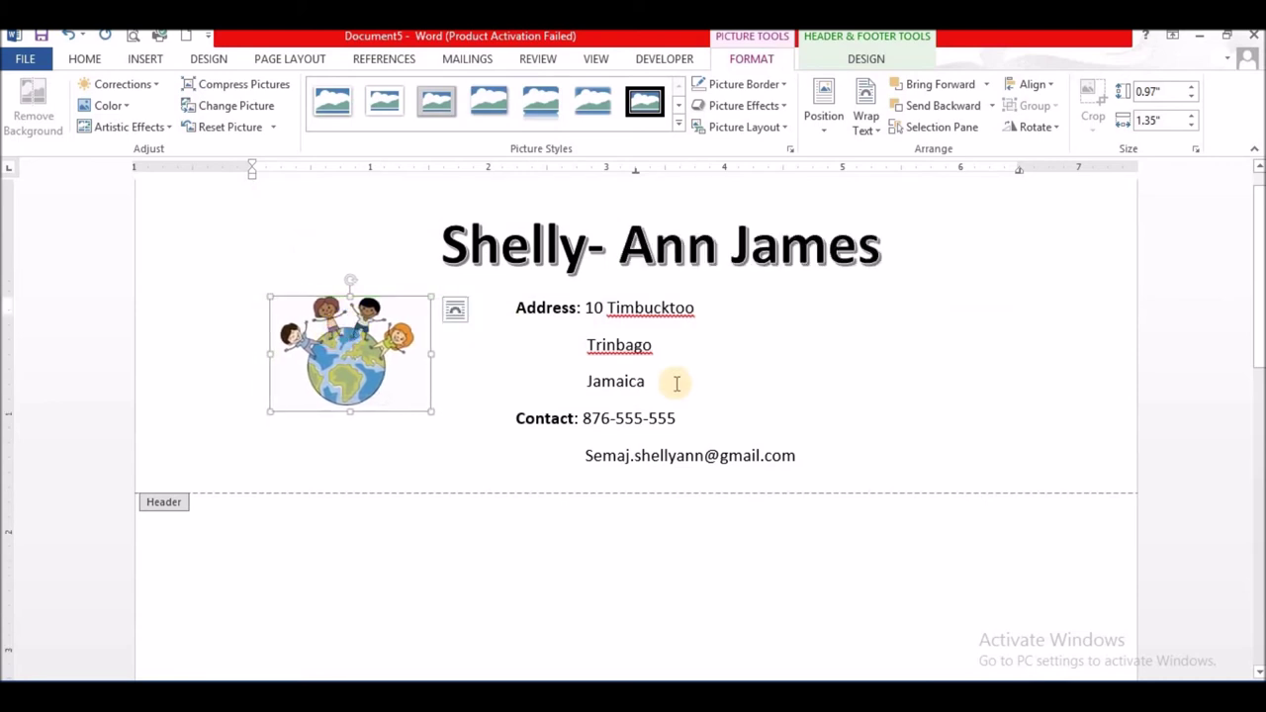
click(477, 407)
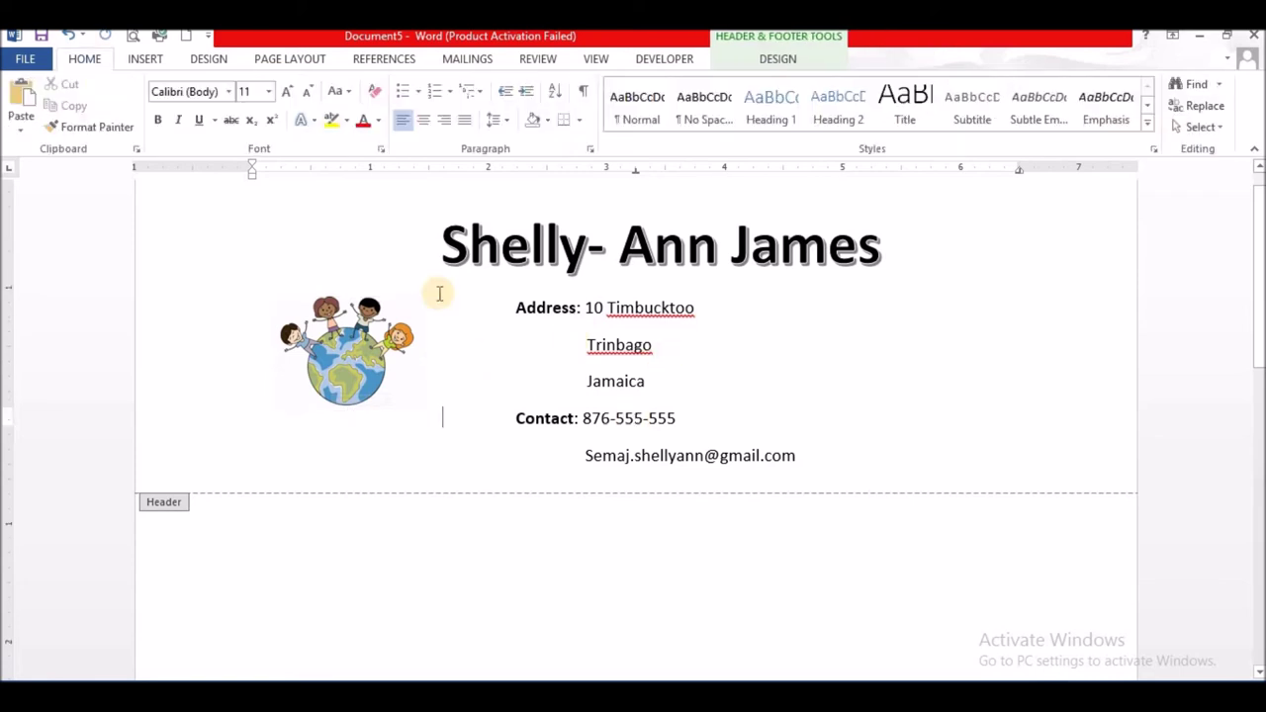
- Ctrl-drag a copy of the globe to the header's right side and nudge it slightly left
click(353, 363)
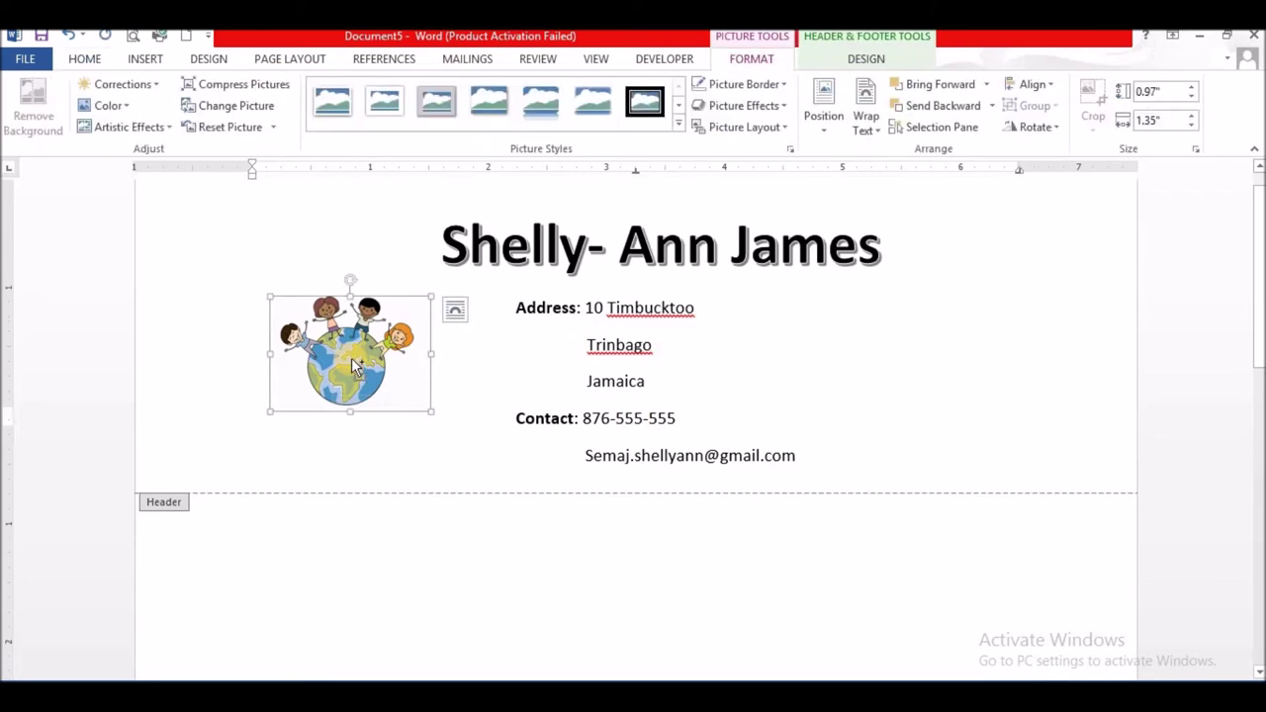
drag(355, 366, 1001, 361)
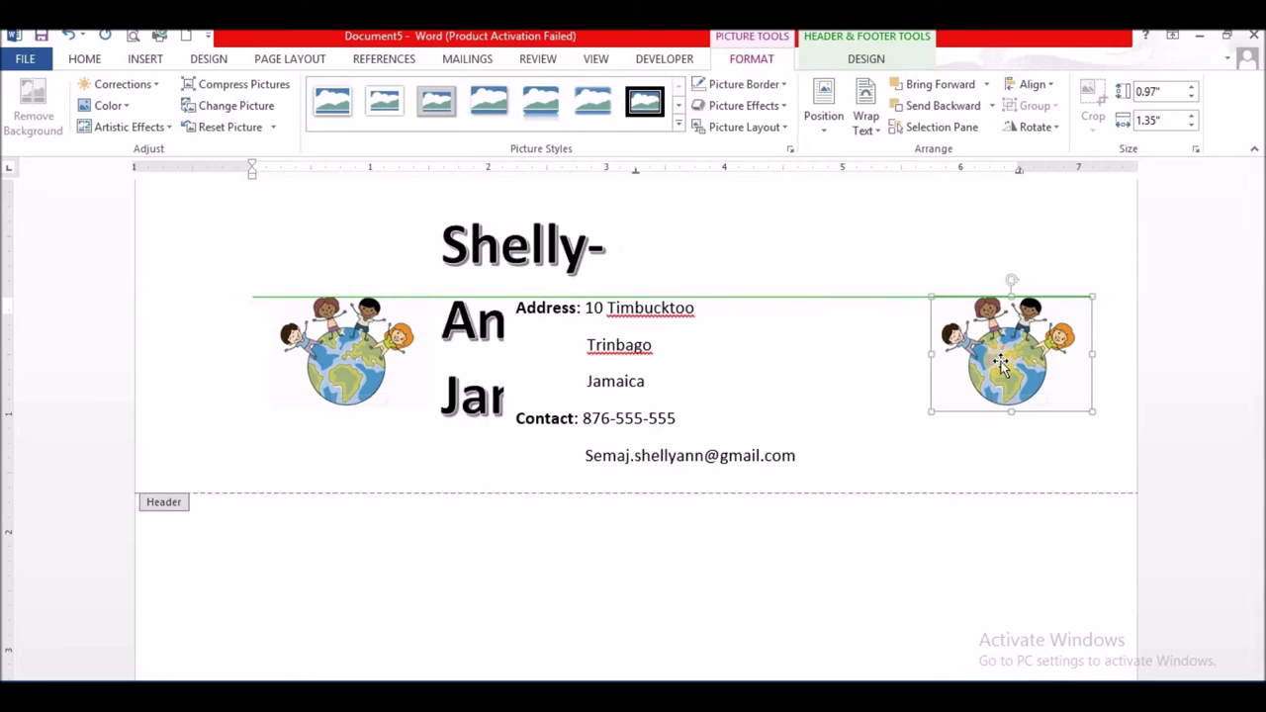
click(877, 468)
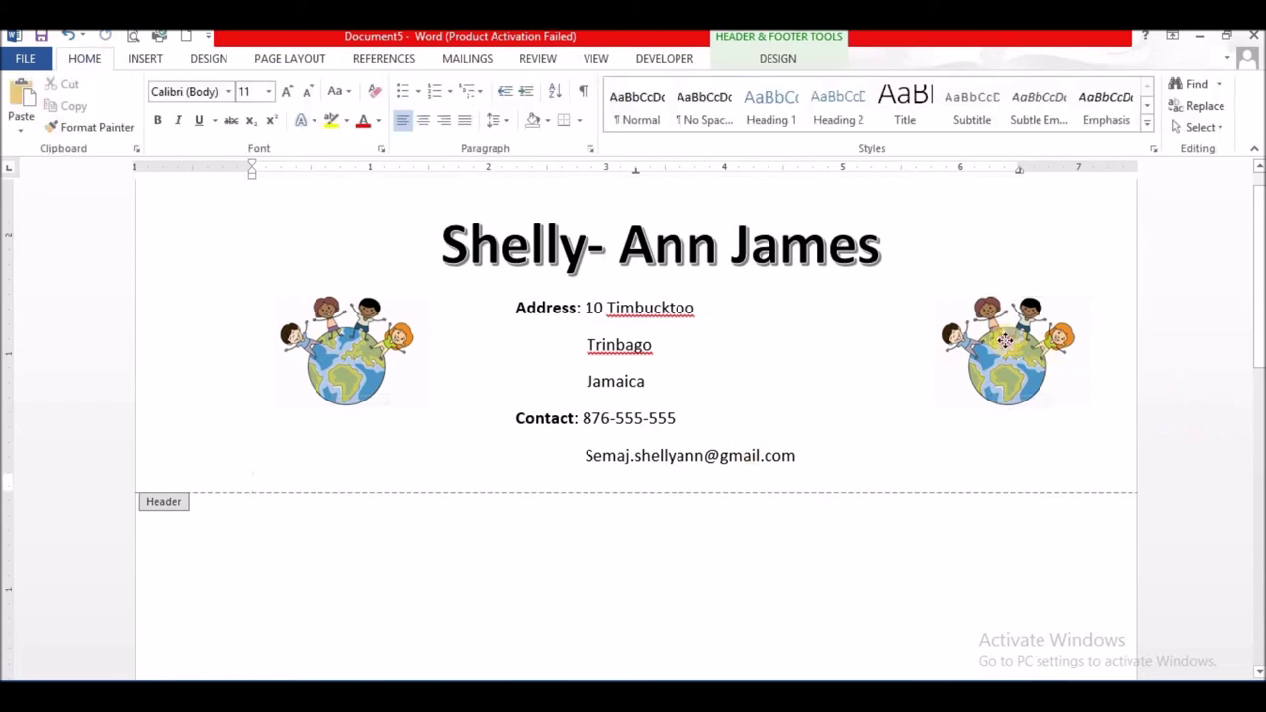
click(1003, 341)
drag(1004, 341, 961, 345)
click(955, 247)
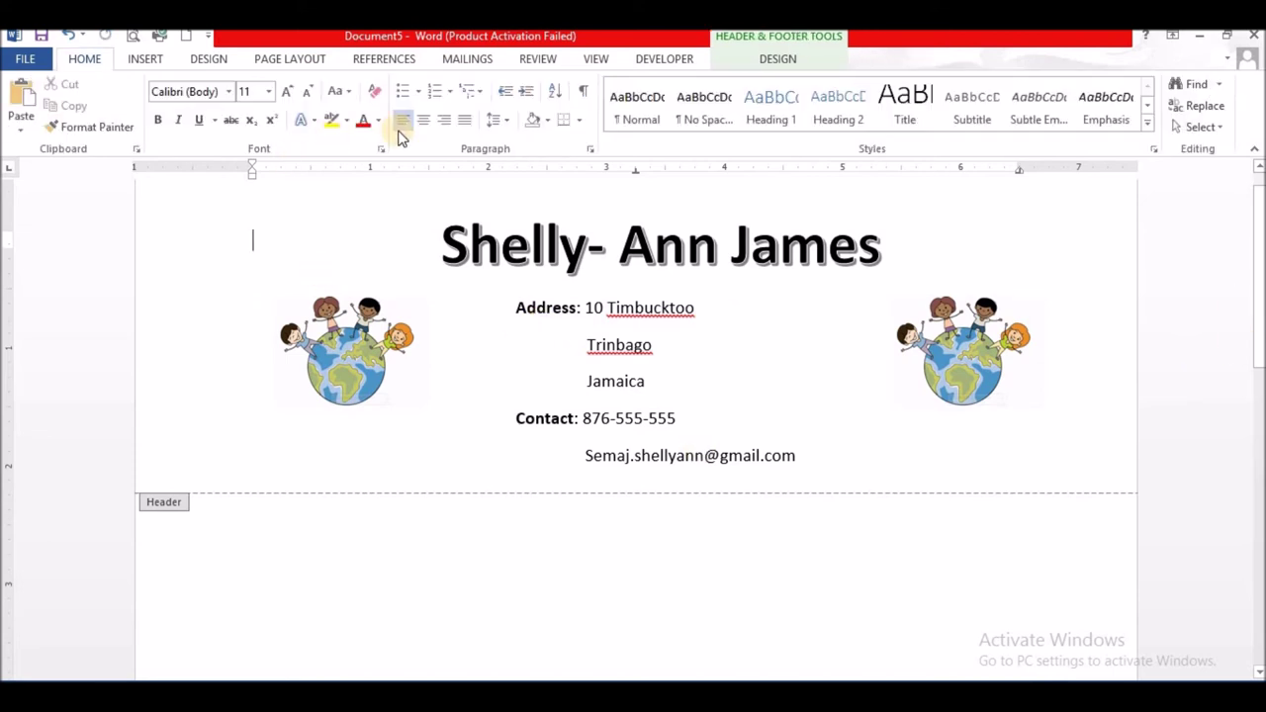
- Draw a straight horizontal line along the header's bottom, from the left globe to the right, under the e-mail line
click(146, 59)
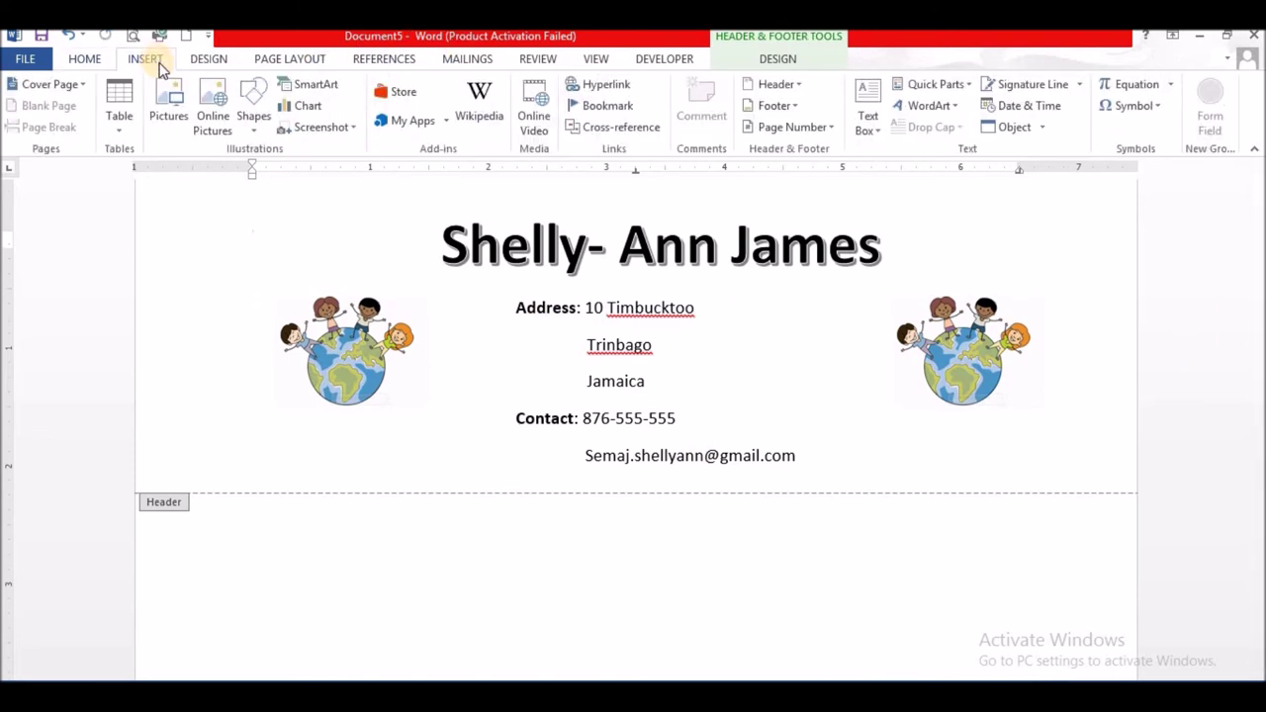
click(251, 131)
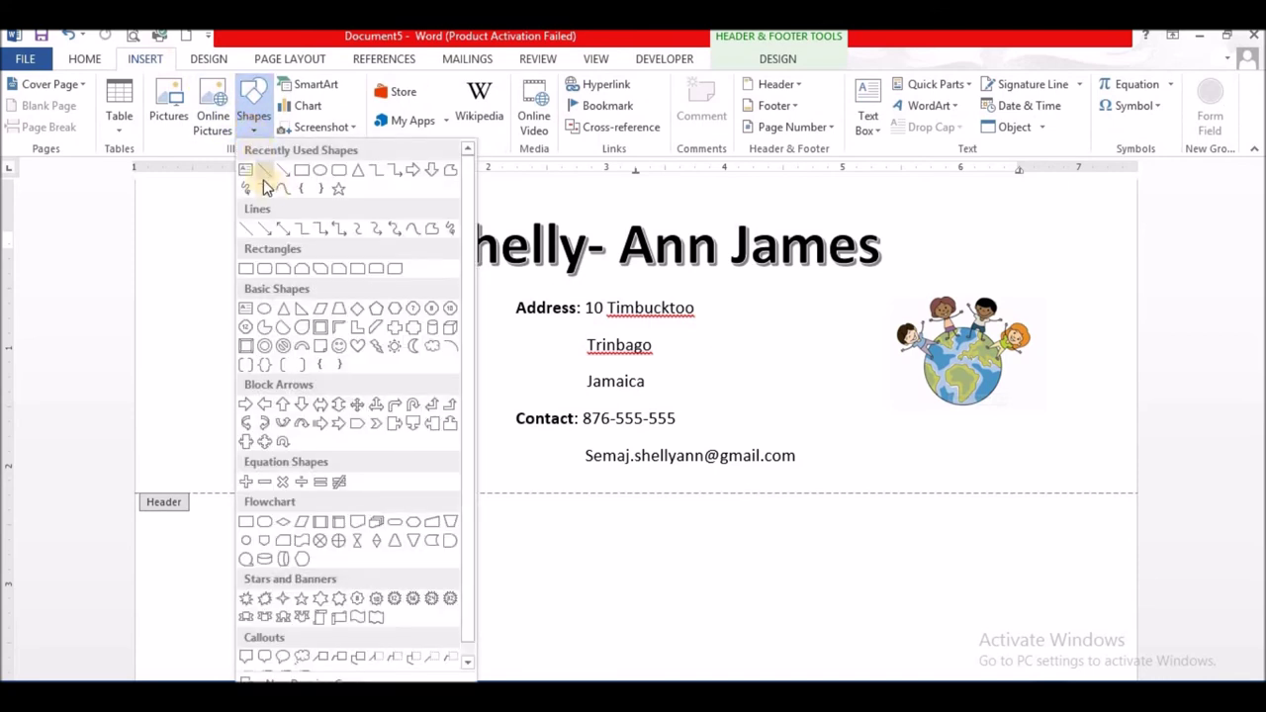
click(262, 171)
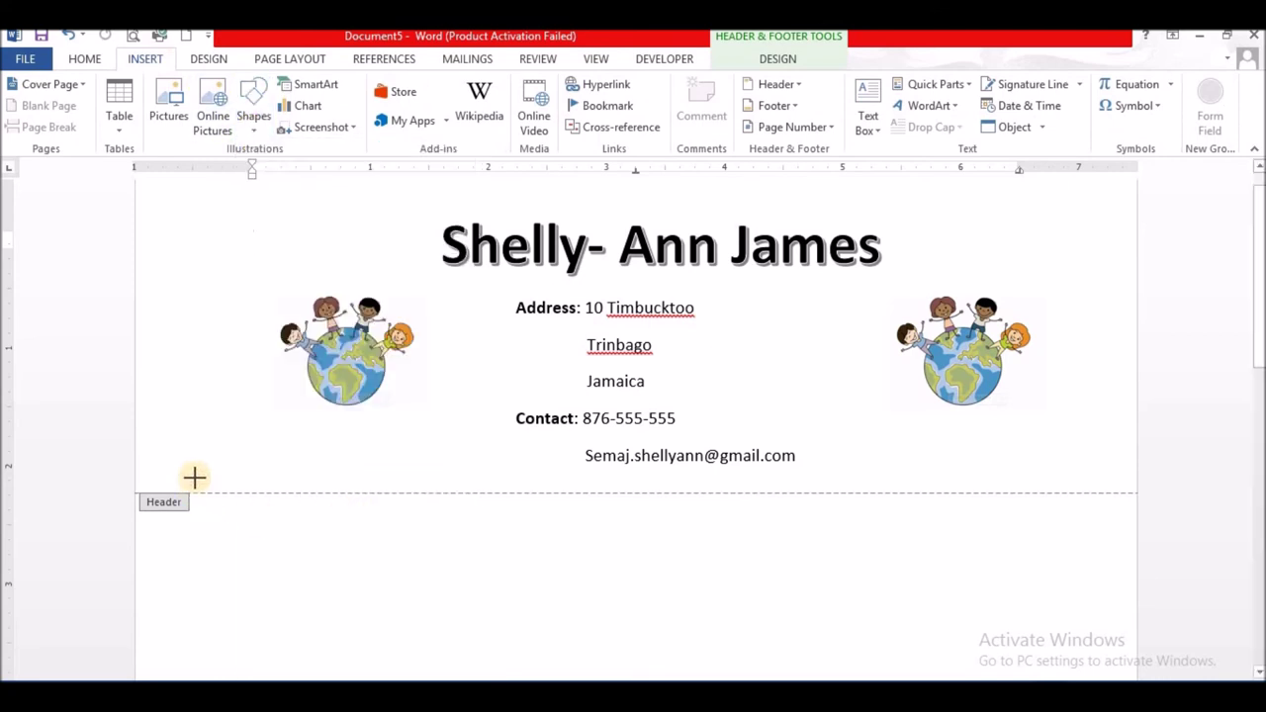
mouse_move(190, 481)
mouse_down()
mouse_move(782, 479)
mouse_move(923, 447)
mouse_move(1093, 485)
mouse_up()
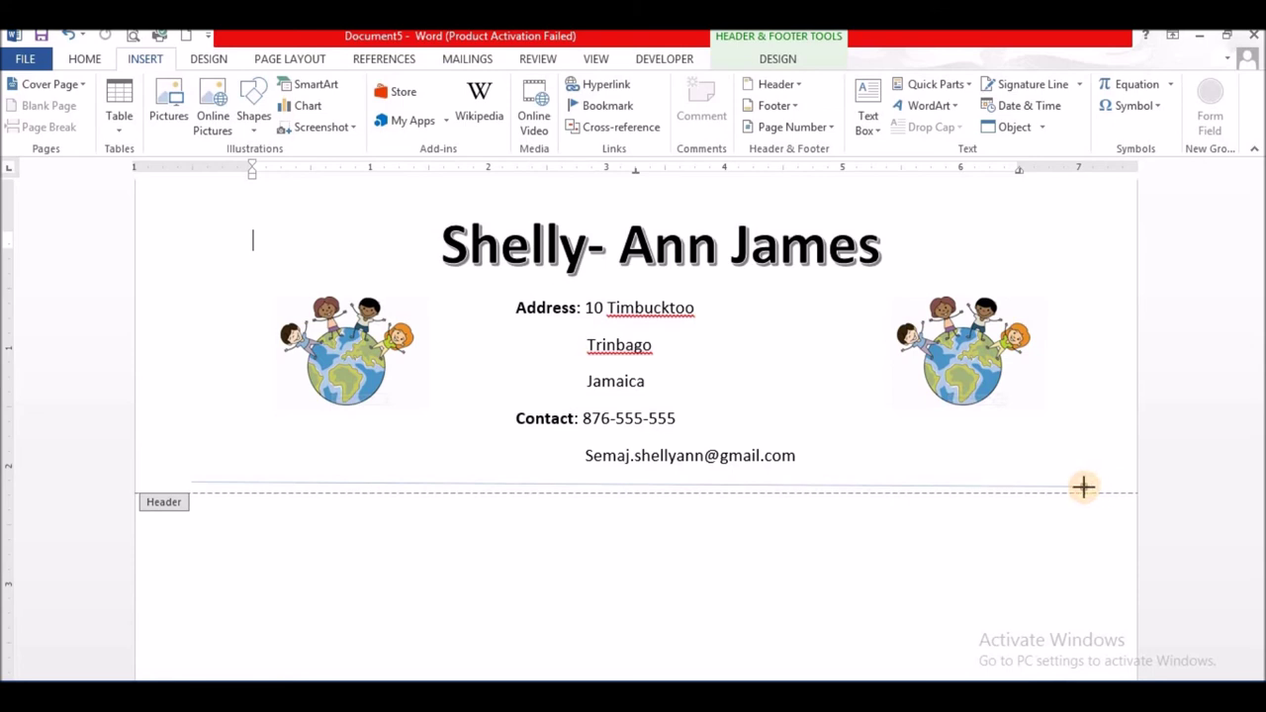
mouse_move(1083, 485)
mouse_down()
mouse_move(1023, 488)
mouse_move(1035, 484)
mouse_up()
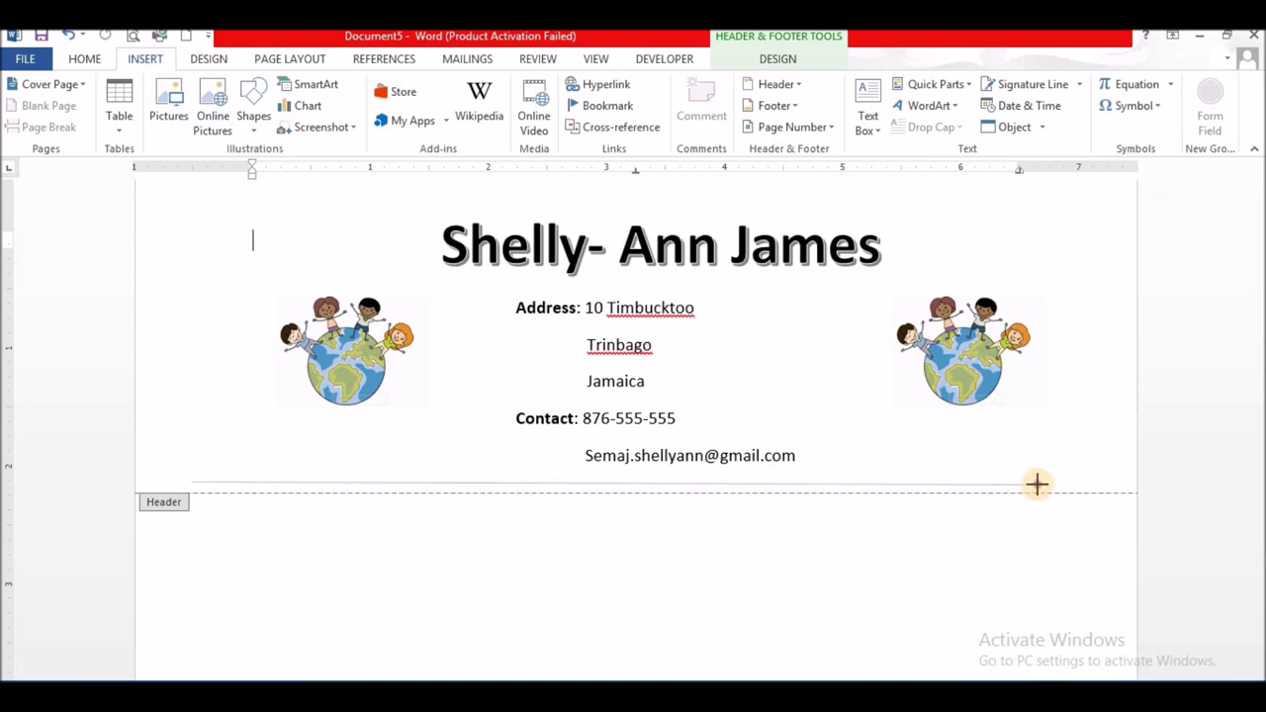
drag(1036, 483, 1045, 483)
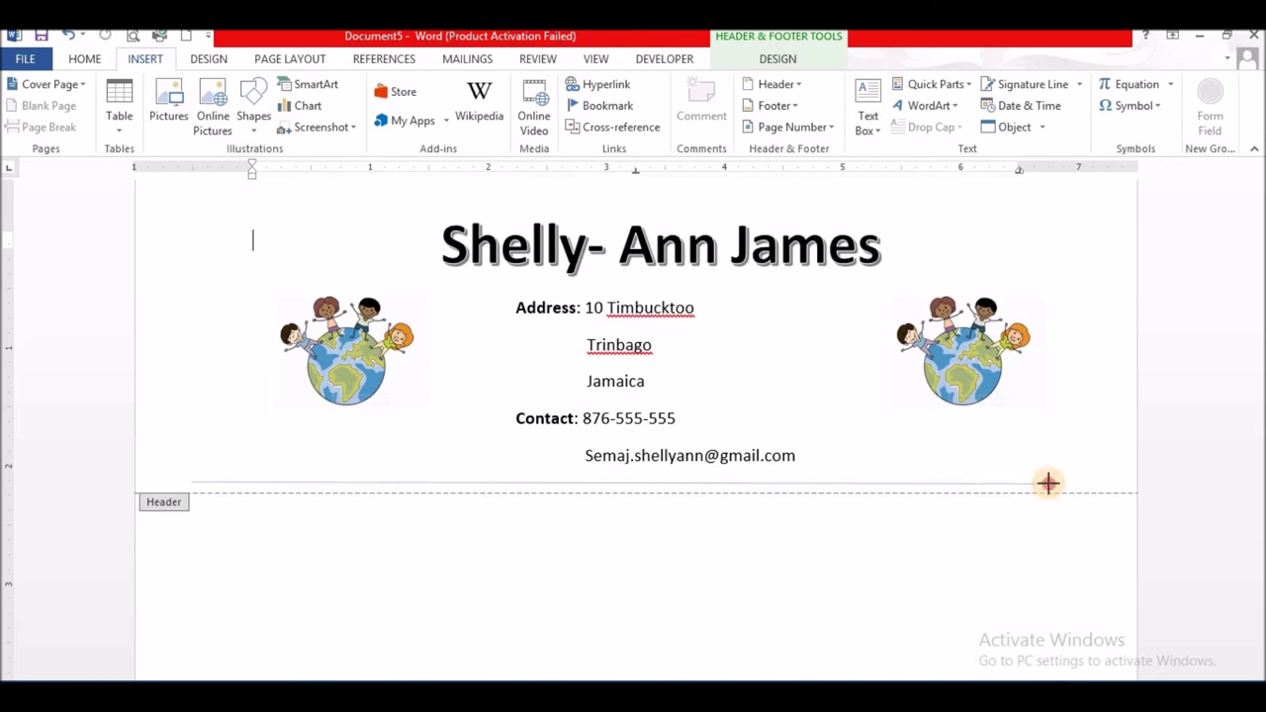
drag(1049, 484, 1050, 484)
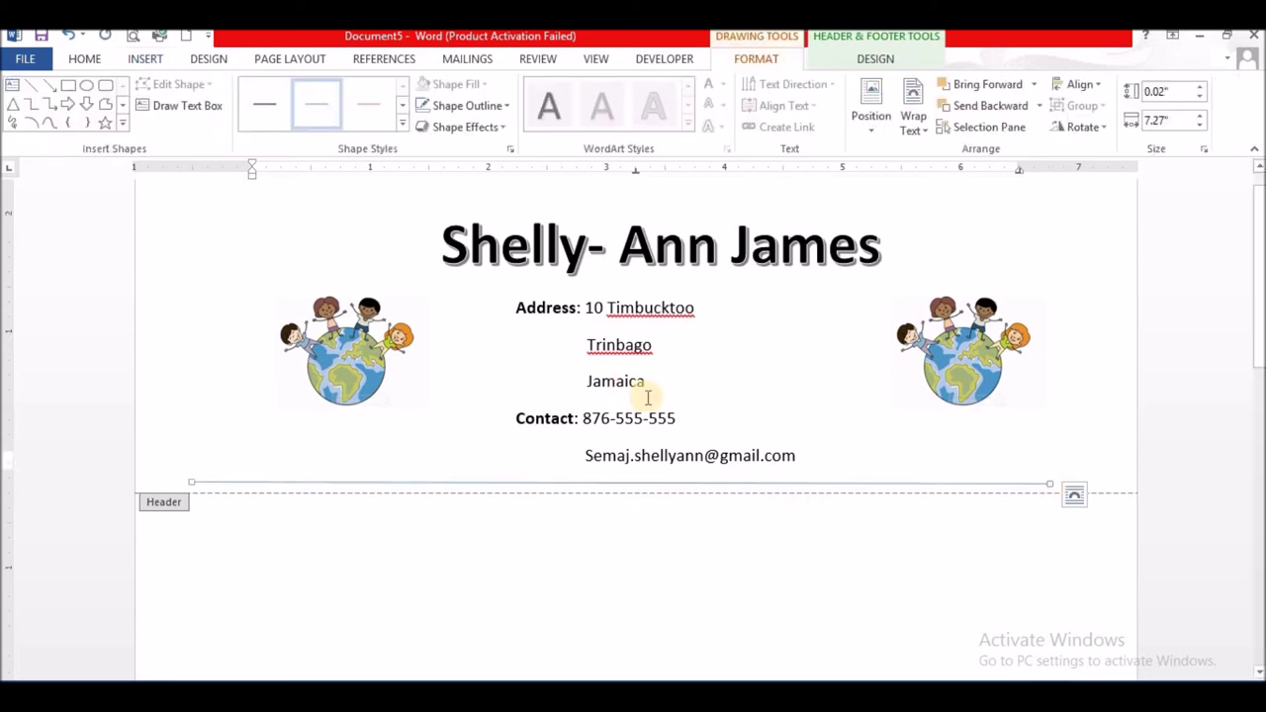
- Make the header line 4½ pt thick and apply the yellow preset line style
click(504, 107)
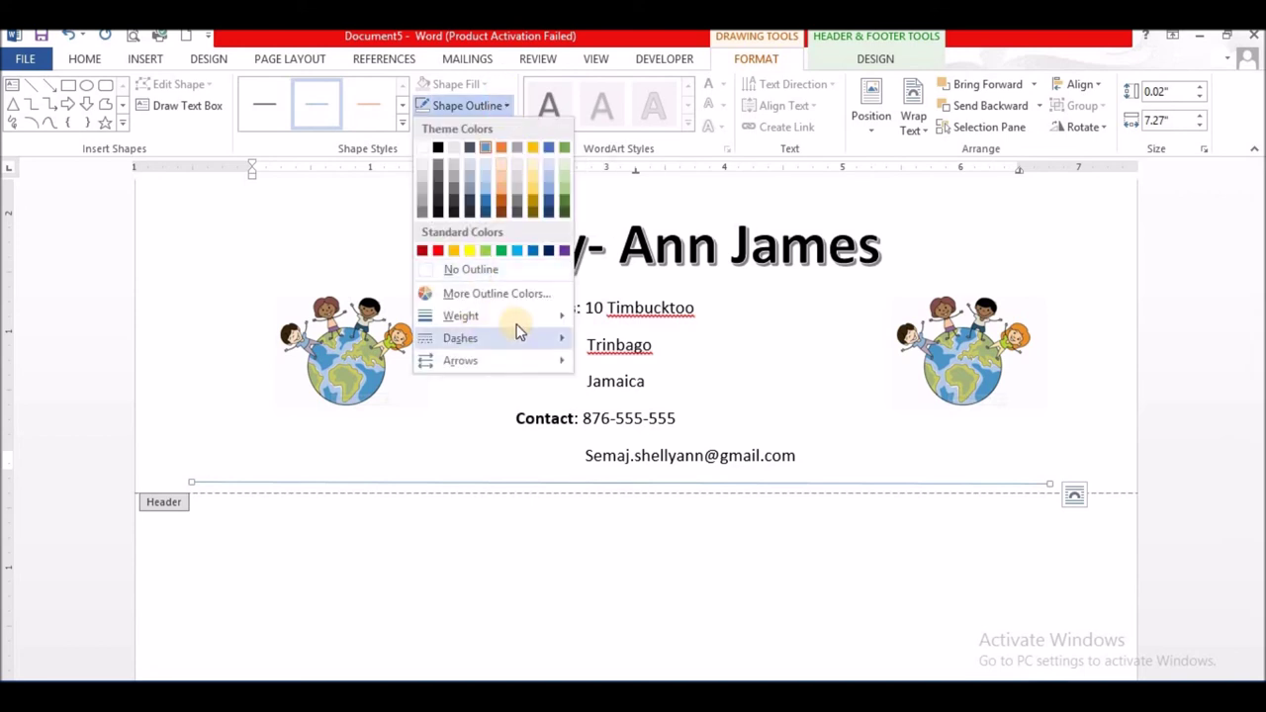
mouse_move(534, 316)
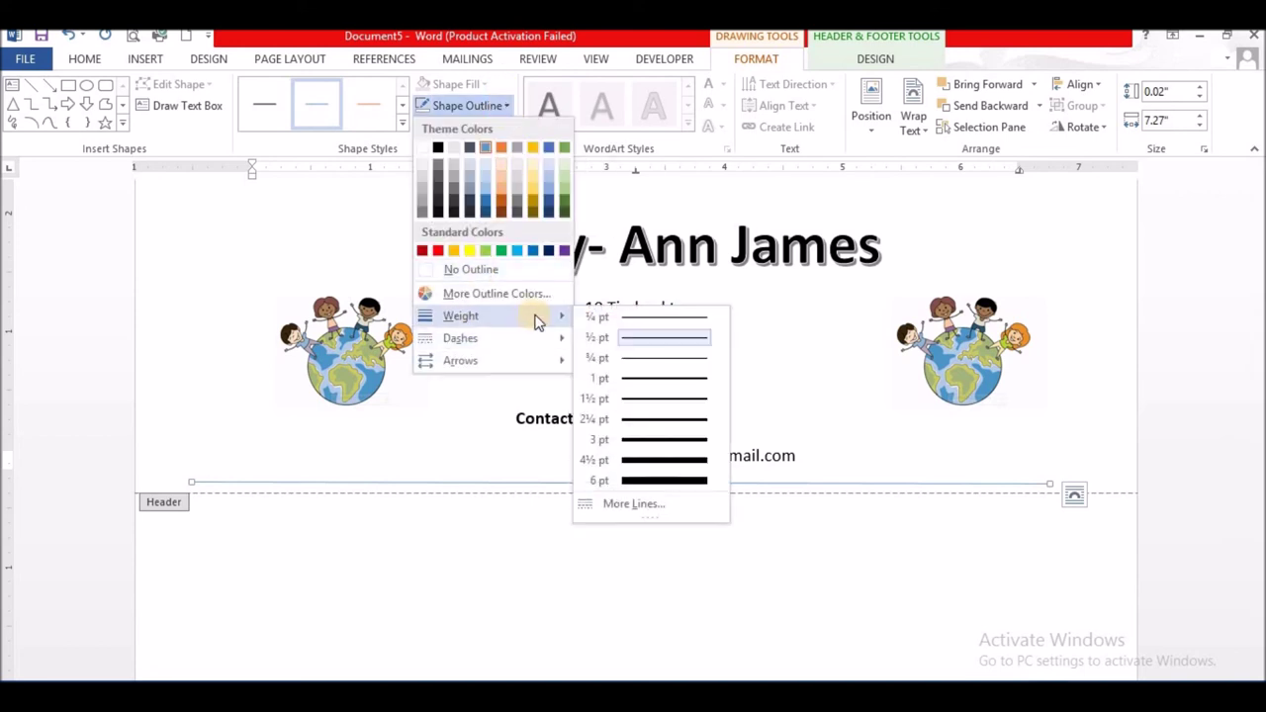
click(651, 462)
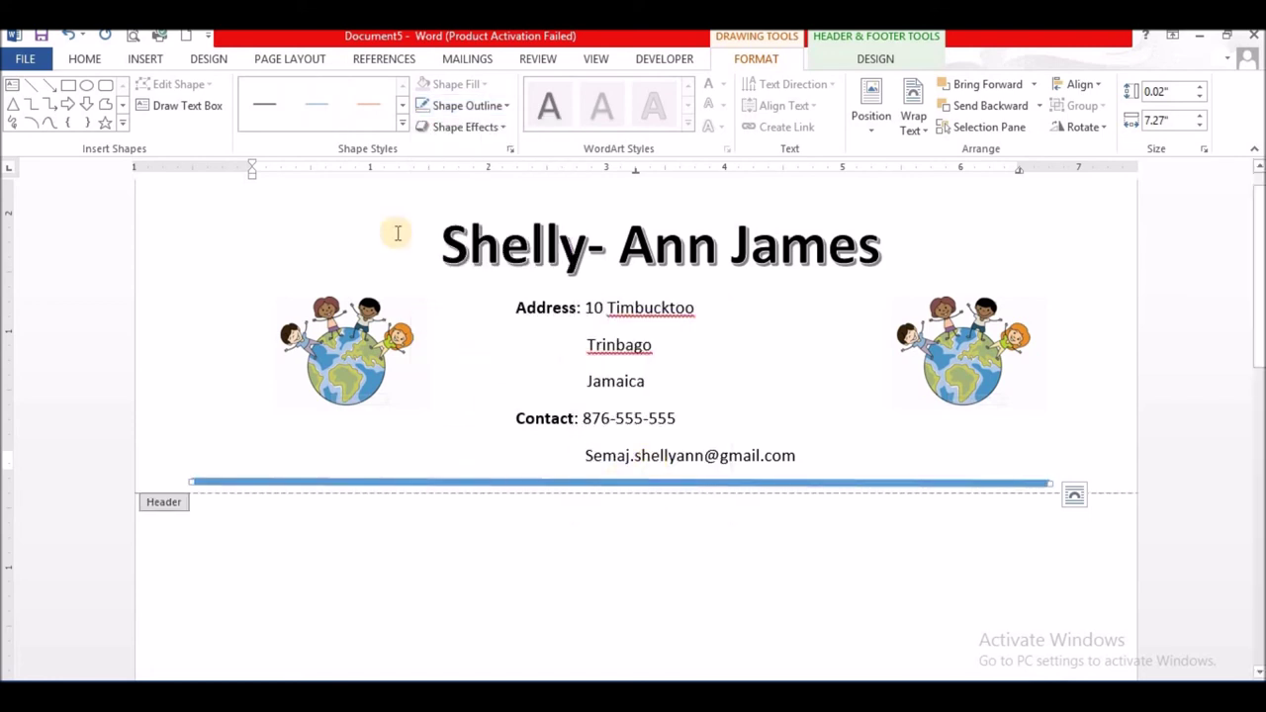
click(401, 104)
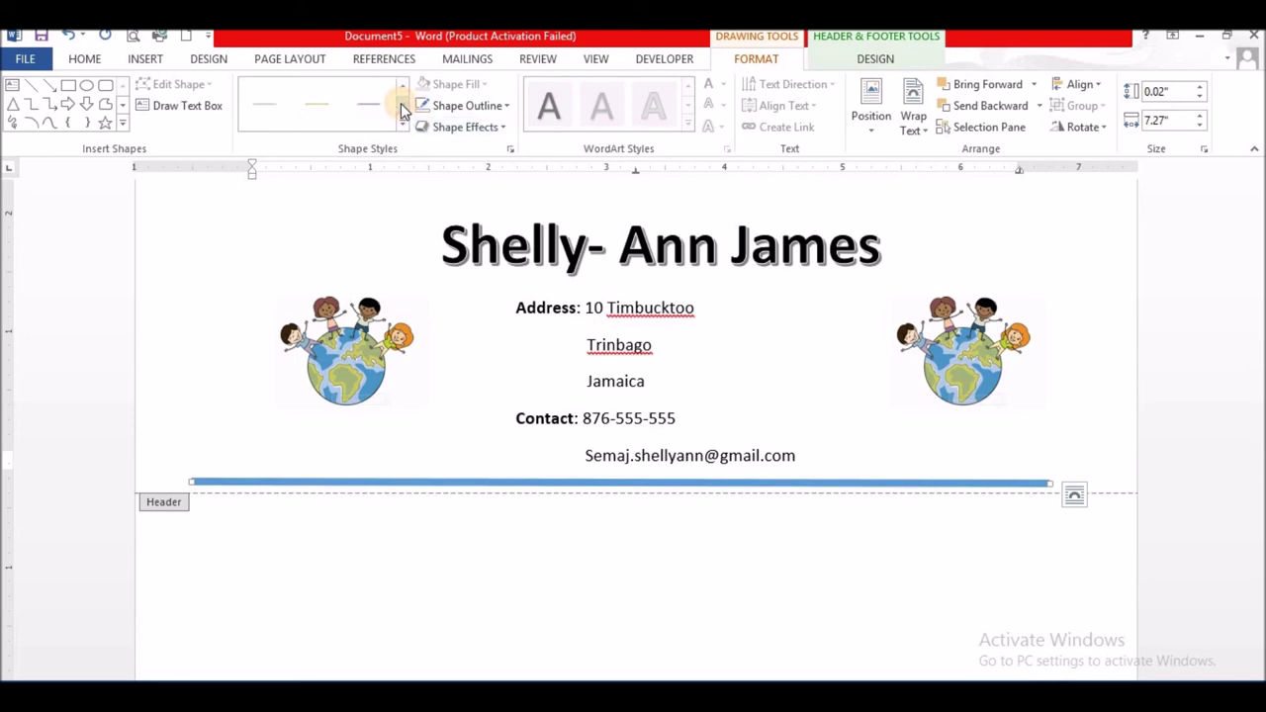
click(323, 106)
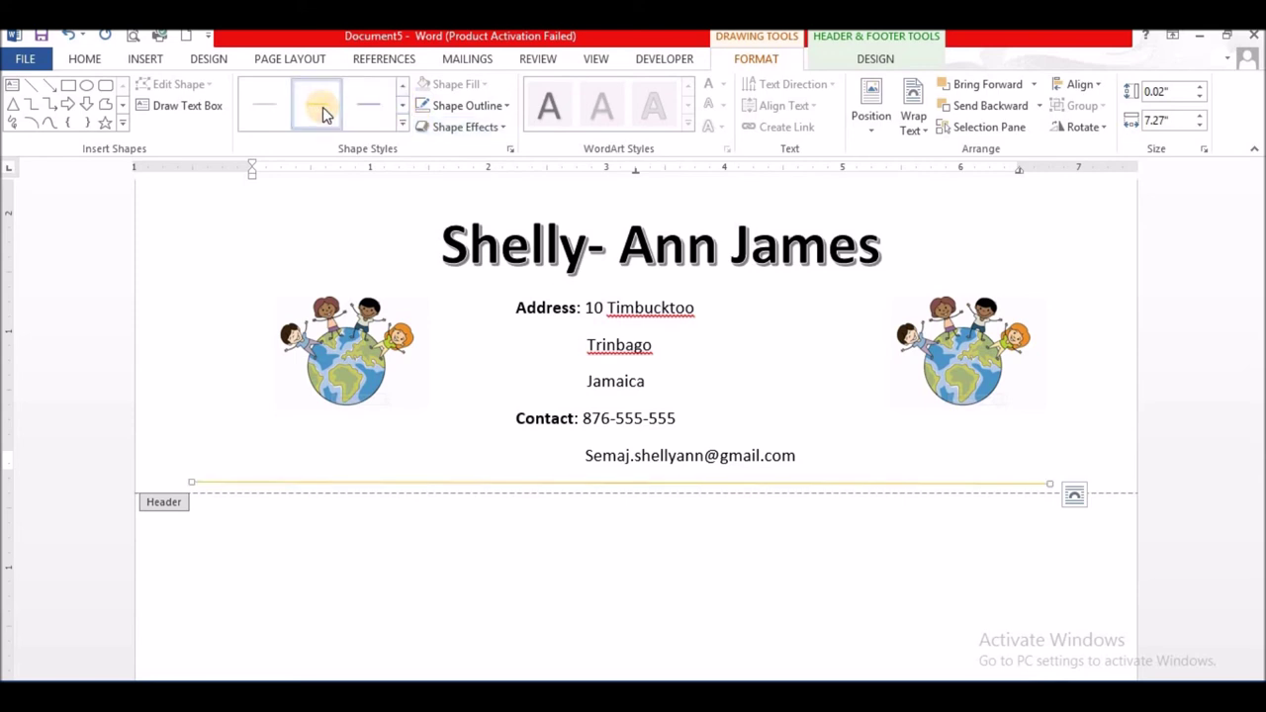
- Reapply the 4½ pt weight so the yellow line becomes a thick gold rule
click(501, 109)
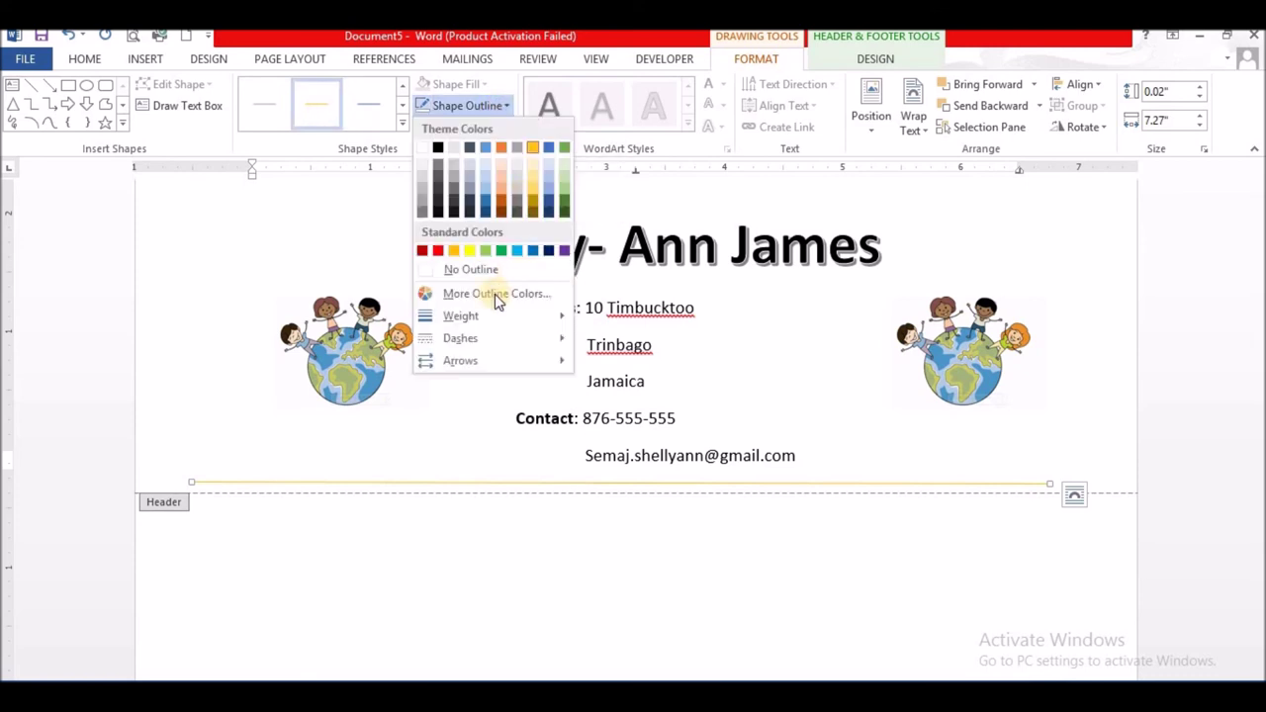
mouse_move(475, 316)
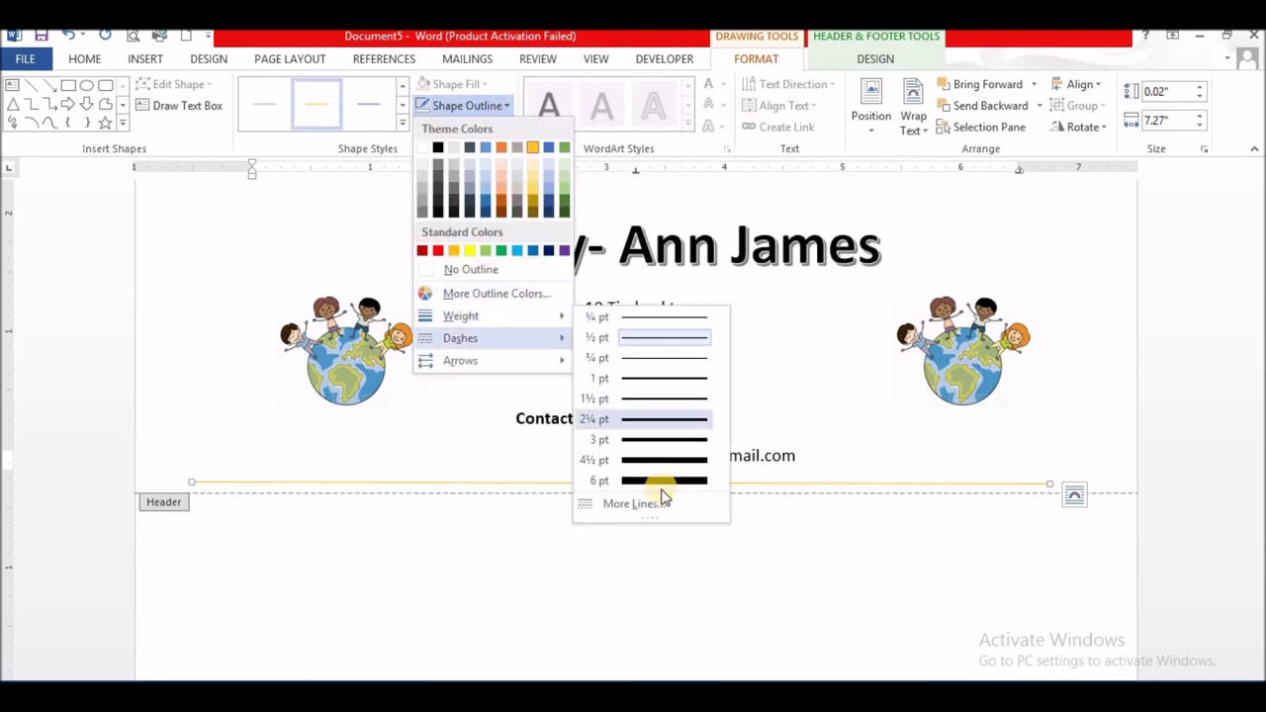
click(648, 460)
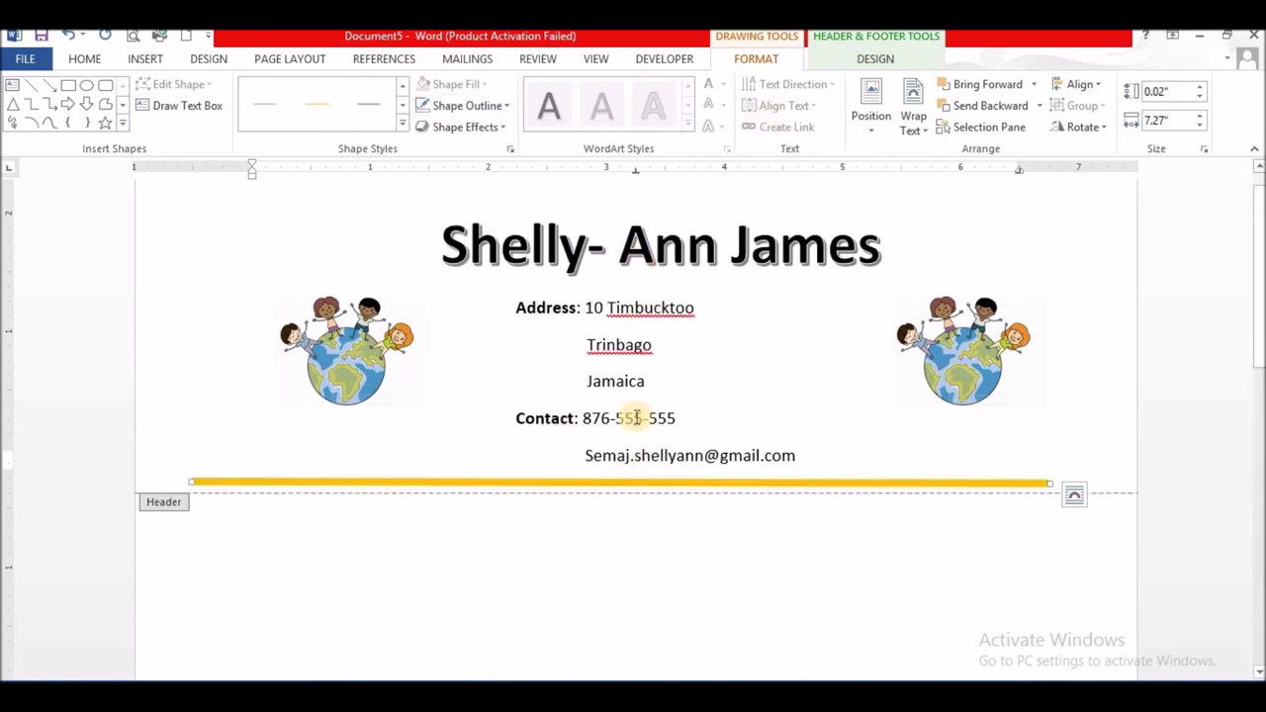
click(874, 58)
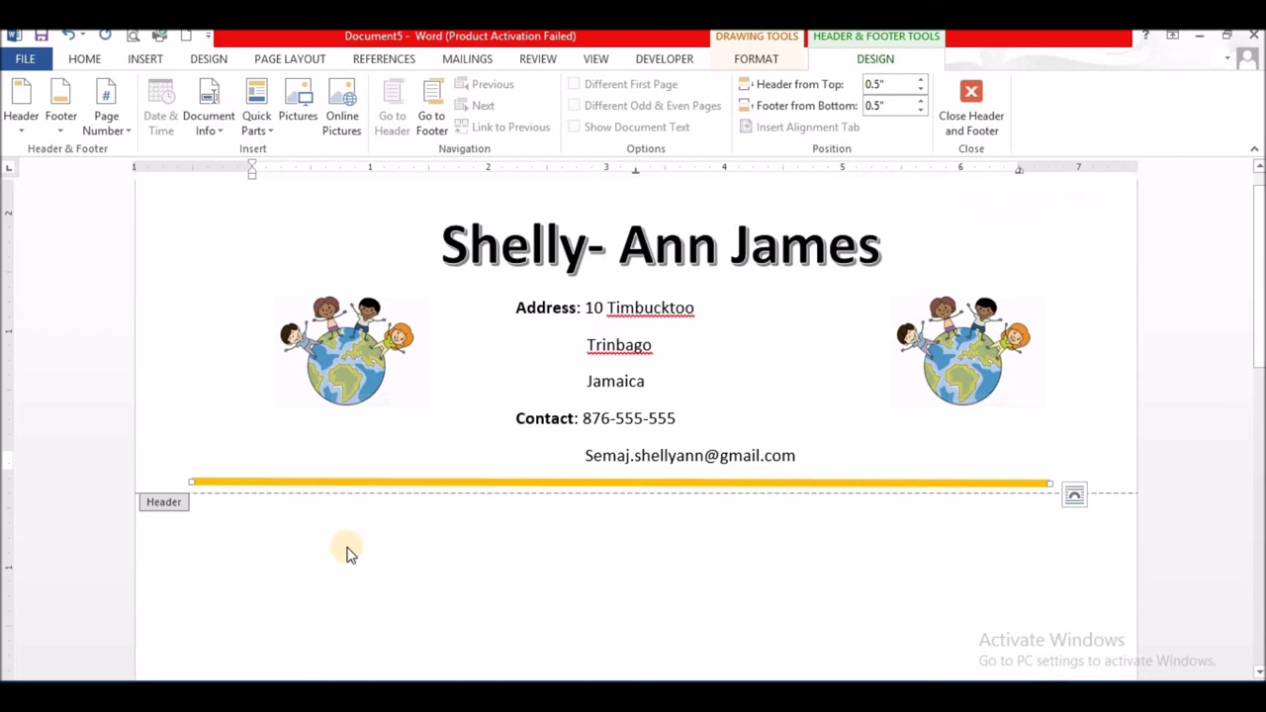
- Close the header, add an empty paragraph in the body, and insert a page break for page two
click(969, 92)
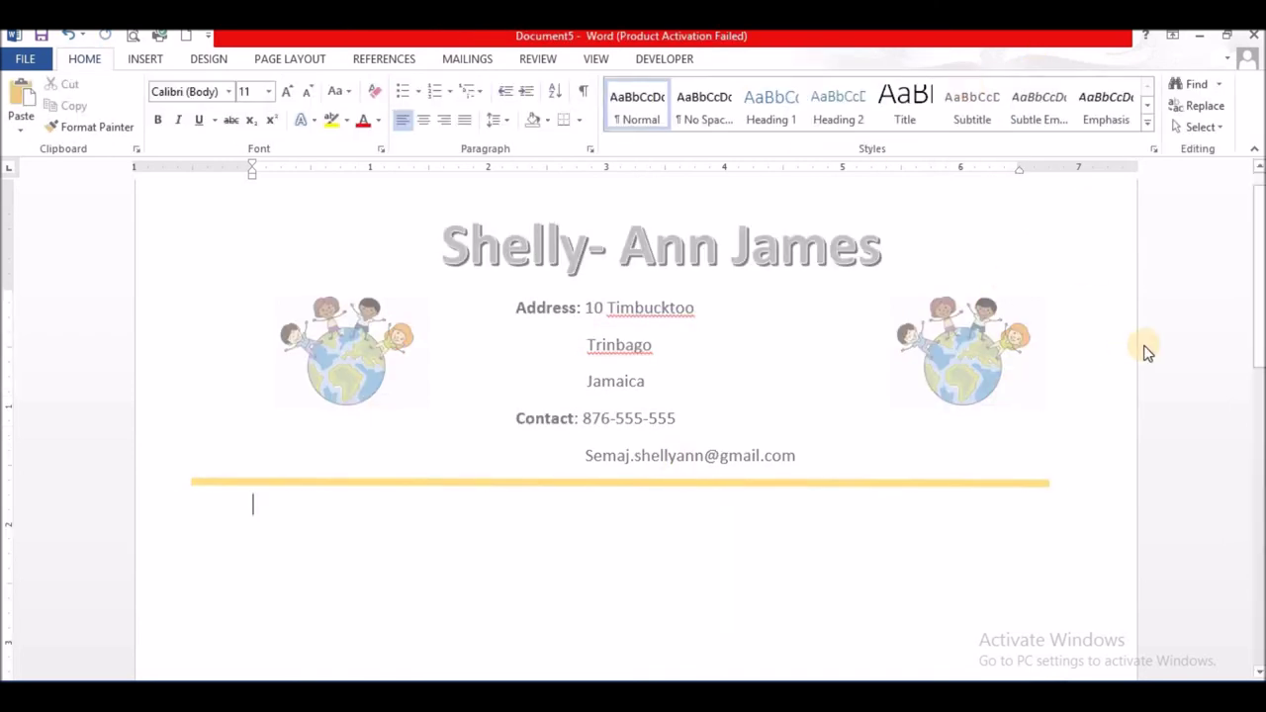
scroll(1256, 215, up, 1)
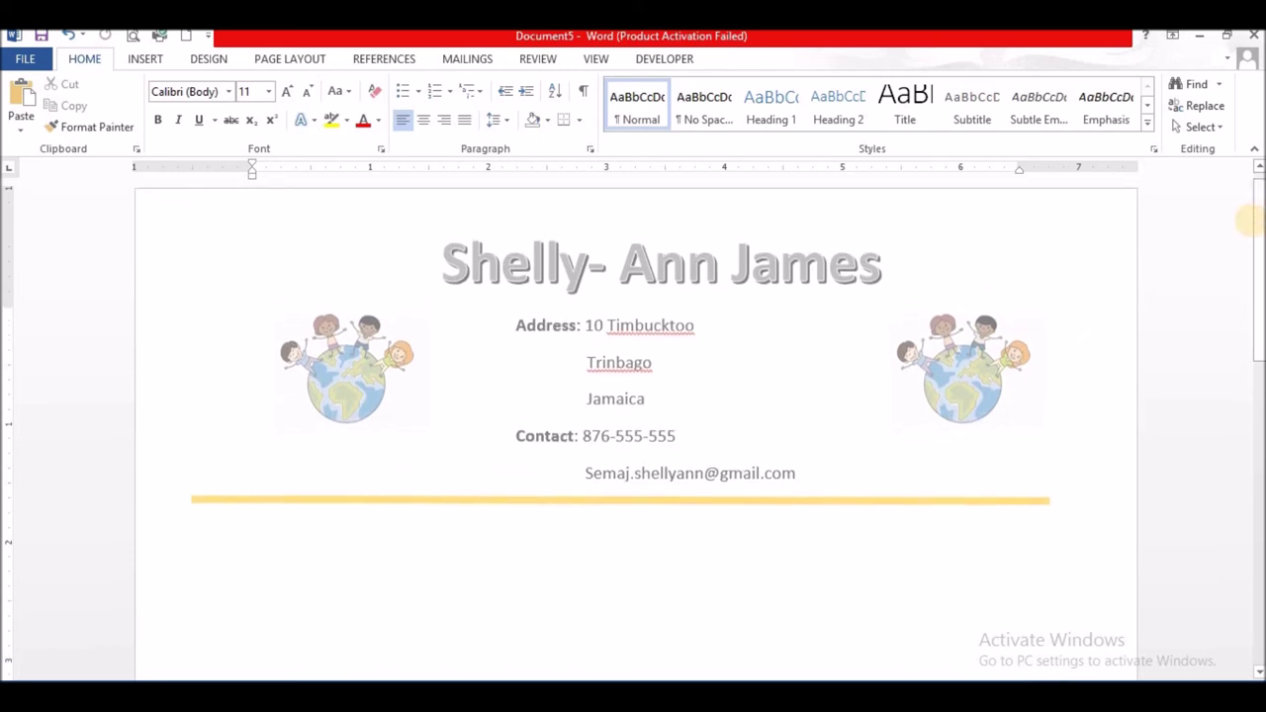
key(Return)
key(Return)
key(Return)
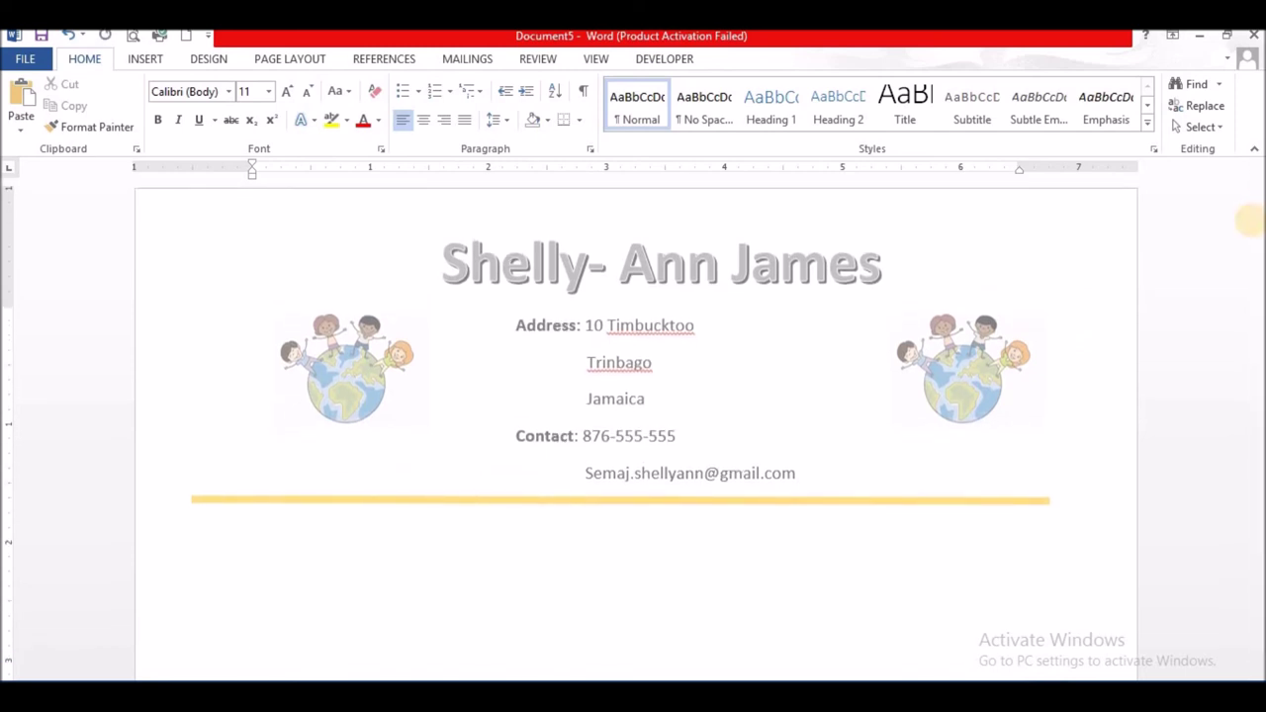
scroll(1250, 222, down, 6)
key(ctrl+Return)
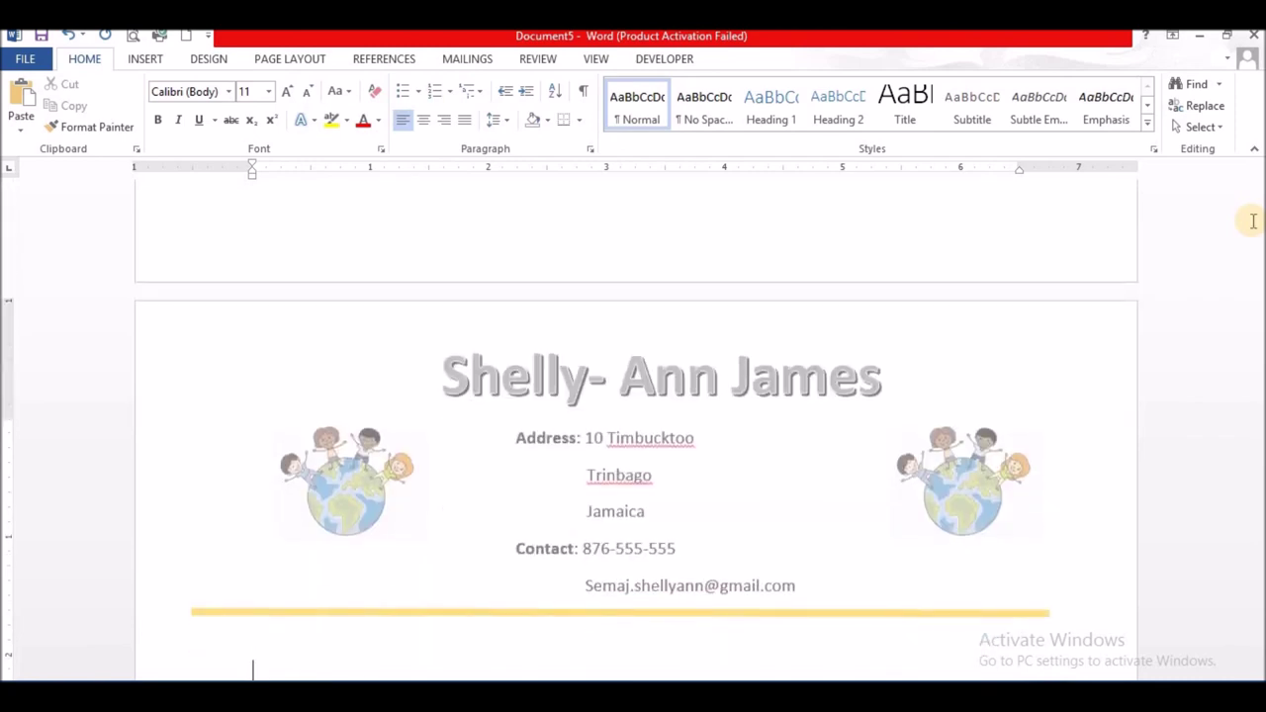